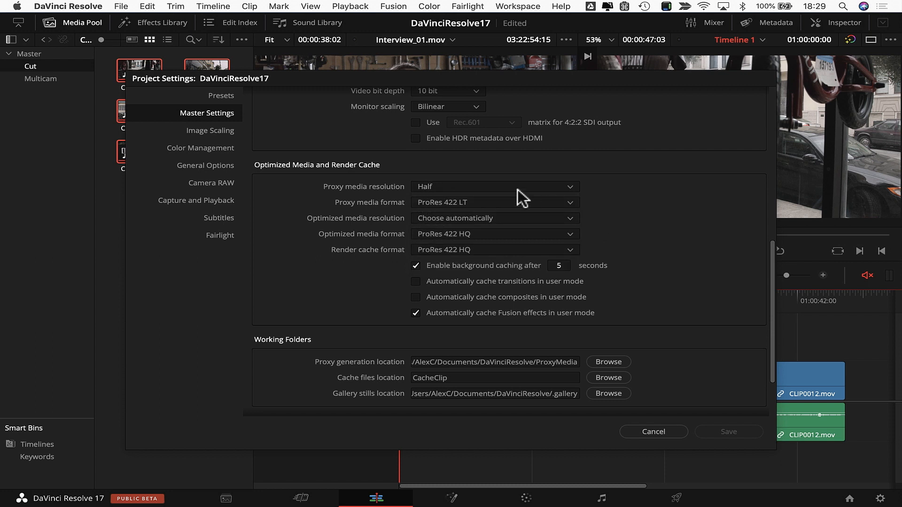
Step: Review the proxy media format codecs, then cancel Project Settings, leaving ProRes 422 LT
{"action": "left_click", "coordinate": [496, 204]}
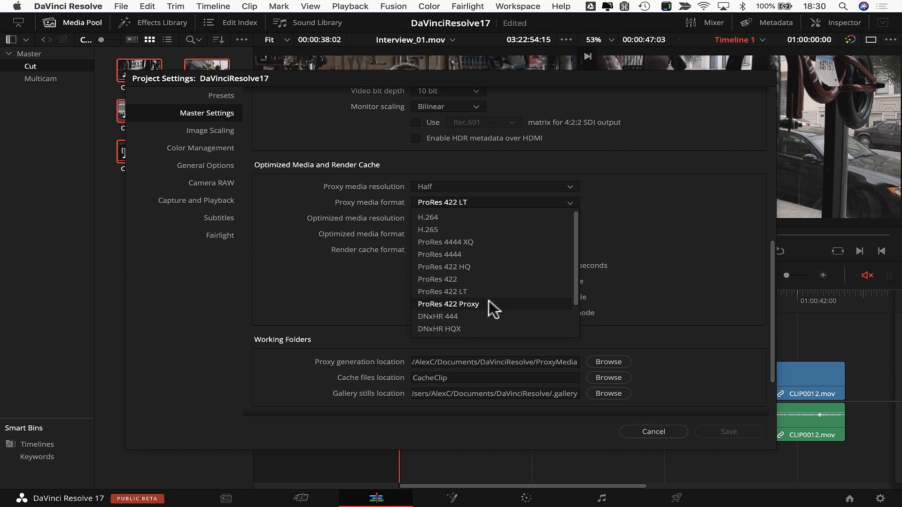
{"action": "scroll", "coordinate": [488, 301], "scroll_direction": "down", "scroll_amount": 3}
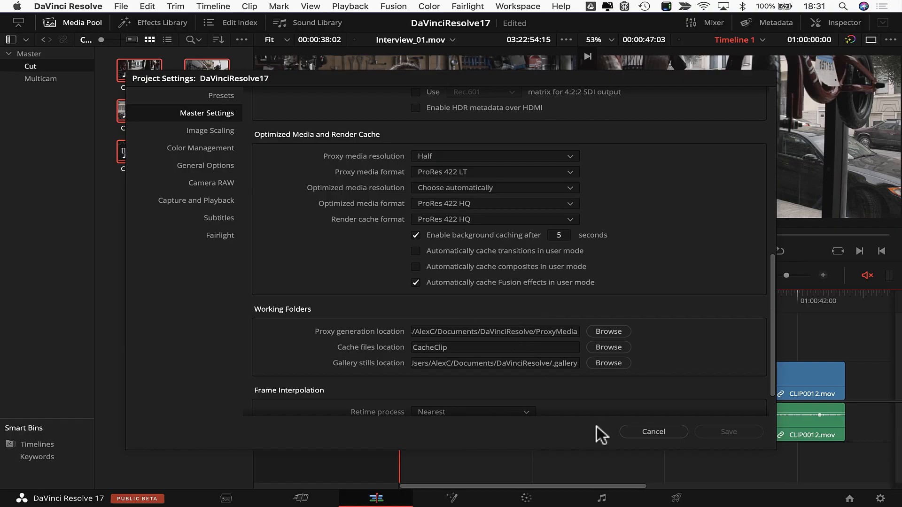
{"action": "left_click", "coordinate": [641, 431]}
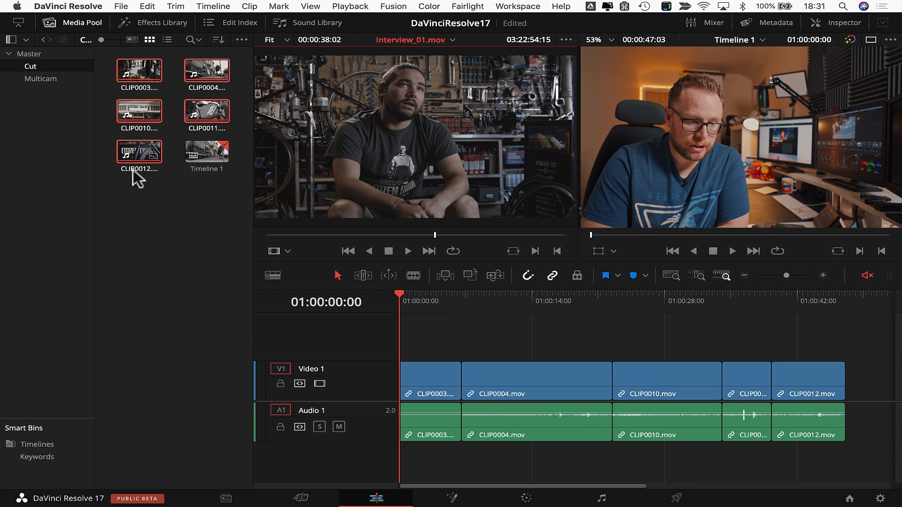
Step: Check CLIP0003's Generate Proxy Media option, deselect all clips, and keep Use Proxy Media if Available on
{"action": "left_click", "coordinate": [138, 75]}
{"action": "right_click", "coordinate": [137, 70]}
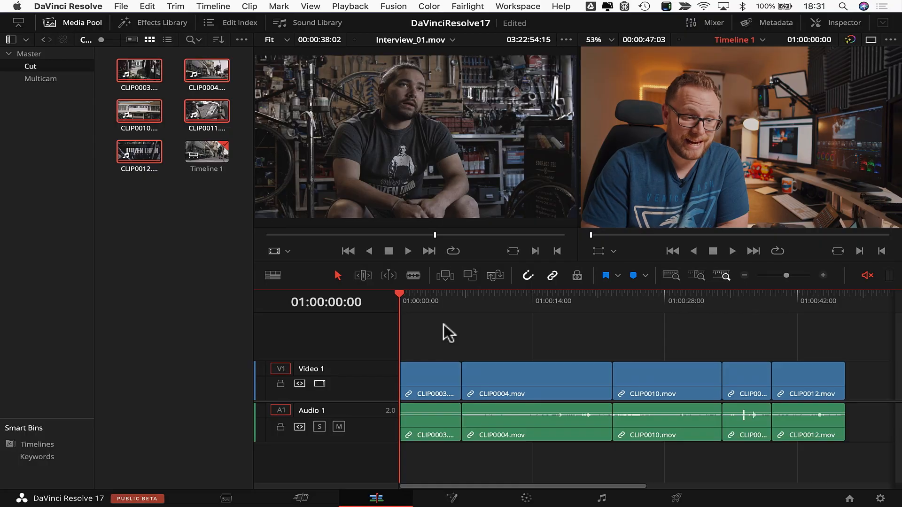
{"action": "left_click", "coordinate": [231, 309]}
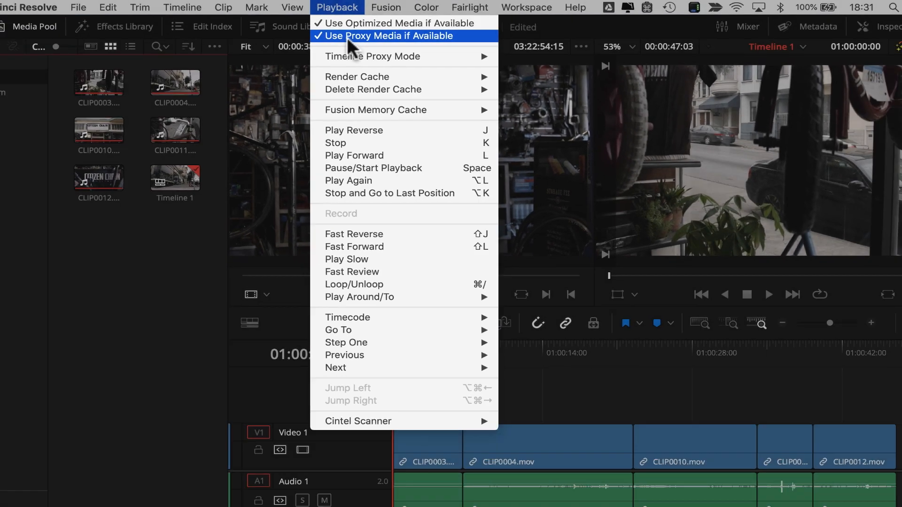
{"action": "left_click", "coordinate": [320, 51]}
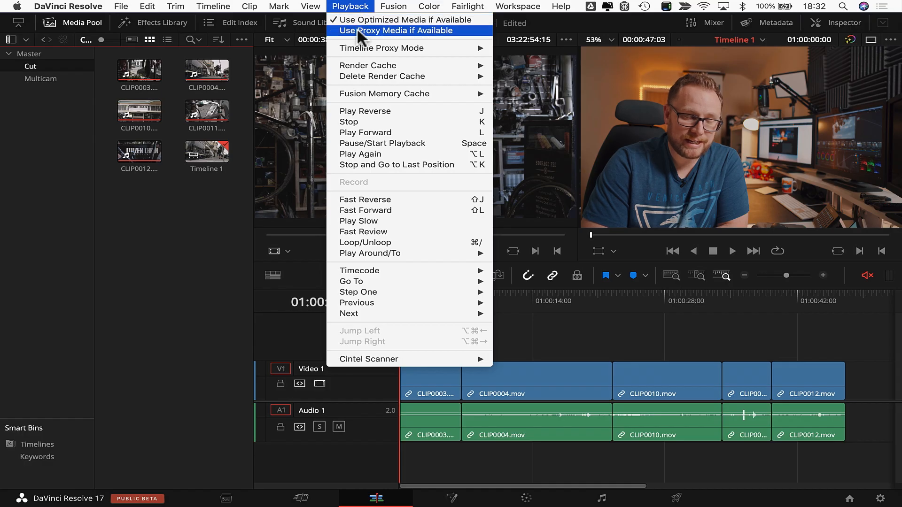
{"action": "left_click", "coordinate": [357, 30]}
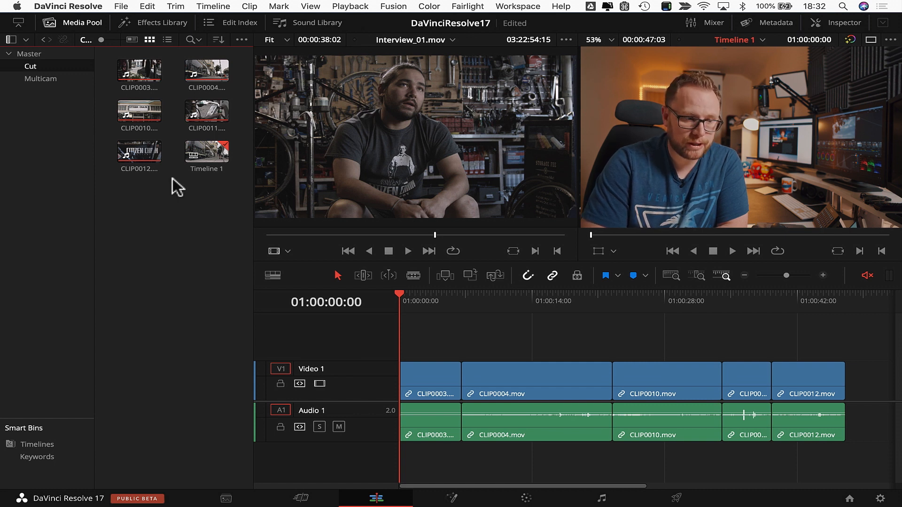
Step: Switch the Media Pool to a full-width List View and add a Proxy column, which reads None
{"action": "key", "text": "q"}
{"action": "left_click", "coordinate": [168, 39]}
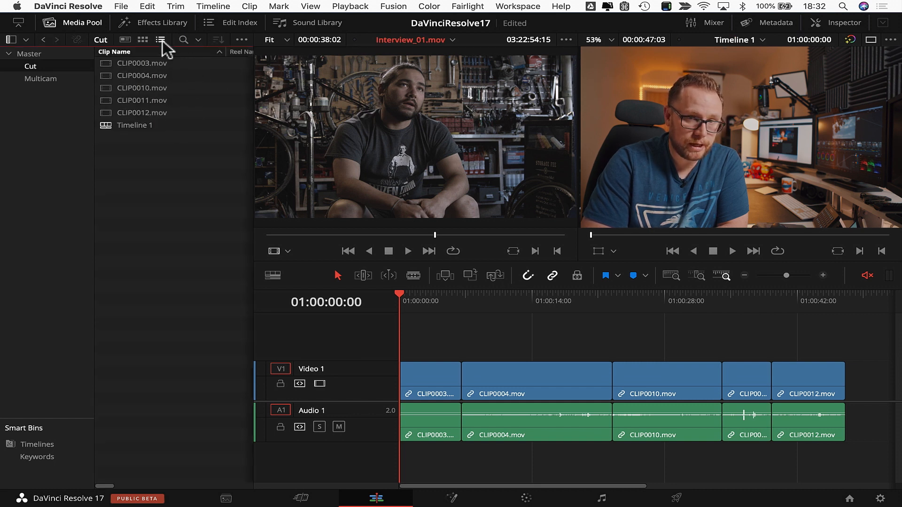
{"action": "left_click", "coordinate": [11, 40]}
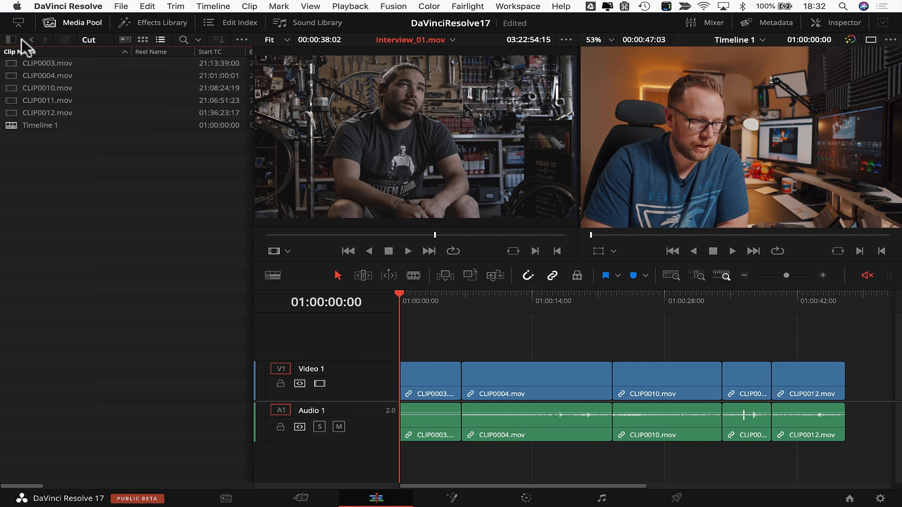
{"action": "right_click", "coordinate": [88, 51]}
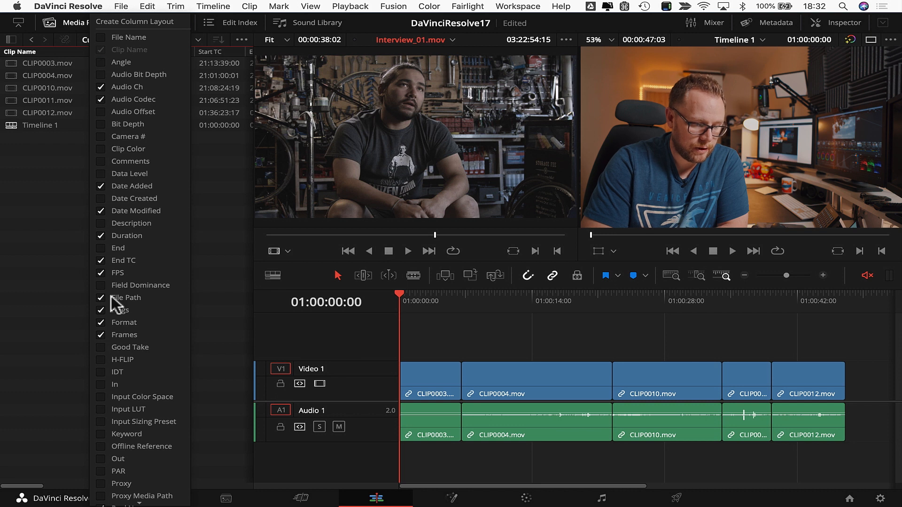
{"action": "scroll", "coordinate": [128, 457], "scroll_direction": "down", "scroll_amount": 5}
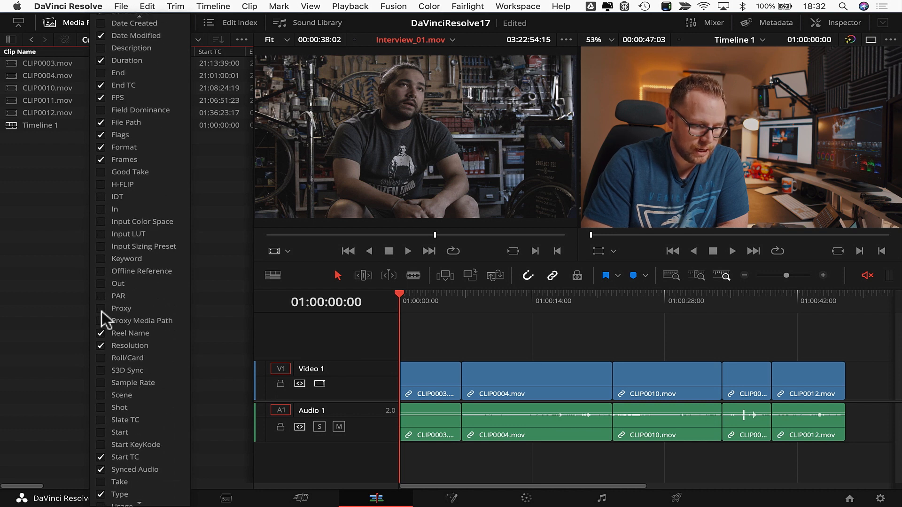
{"action": "left_click", "coordinate": [103, 275]}
{"action": "left_click", "coordinate": [202, 184]}
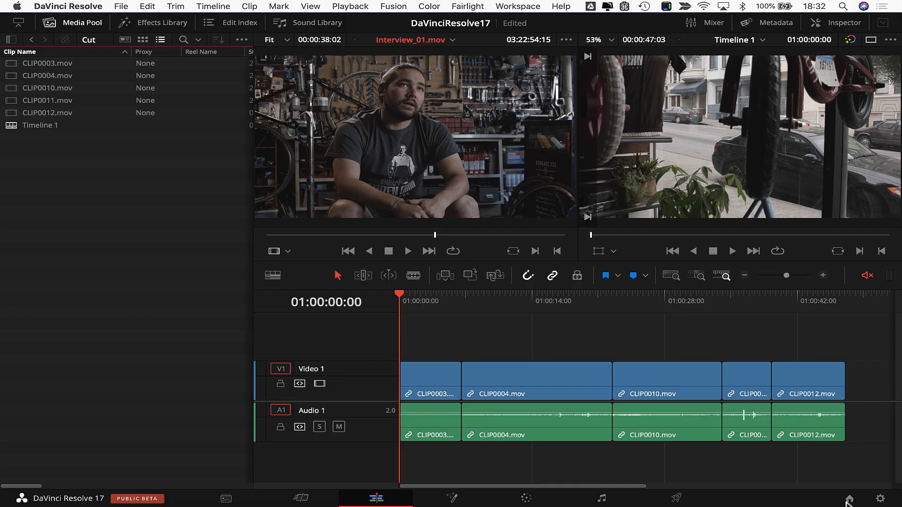
{"action": "left_click", "coordinate": [848, 500]}
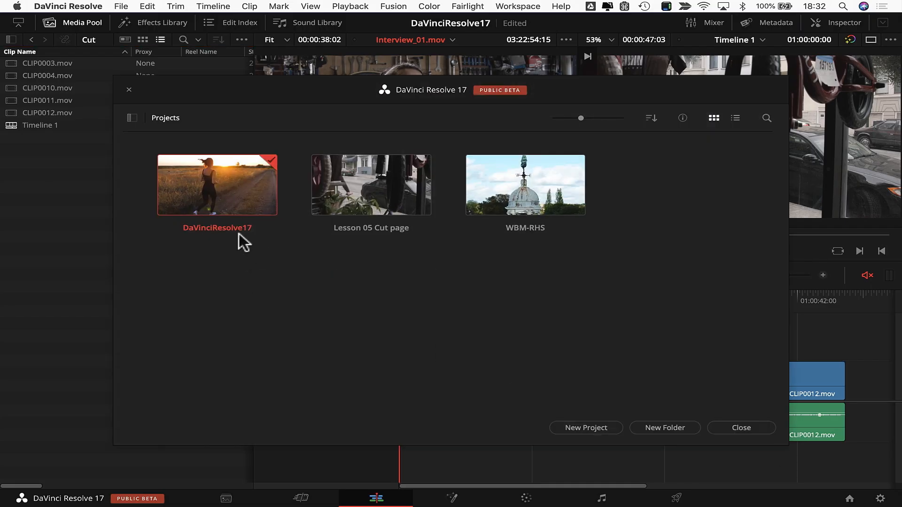
Step: Start an Export Project Archive for the DaVinciResolve17 project, then cancel the archive
{"action": "right_click", "coordinate": [239, 205]}
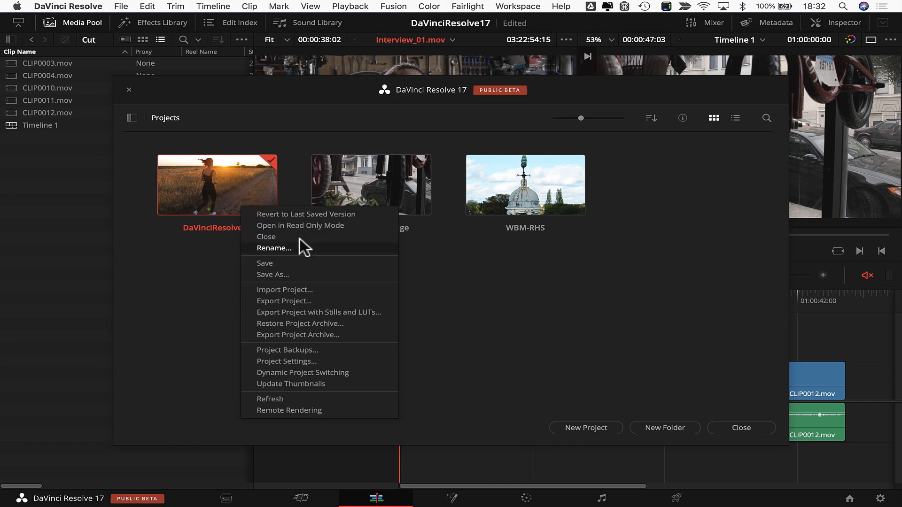
{"action": "left_click", "coordinate": [296, 334]}
{"action": "left_click_drag", "start_coordinate": [492, 237], "coordinate": [310, 139]}
{"action": "left_click", "coordinate": [673, 387]}
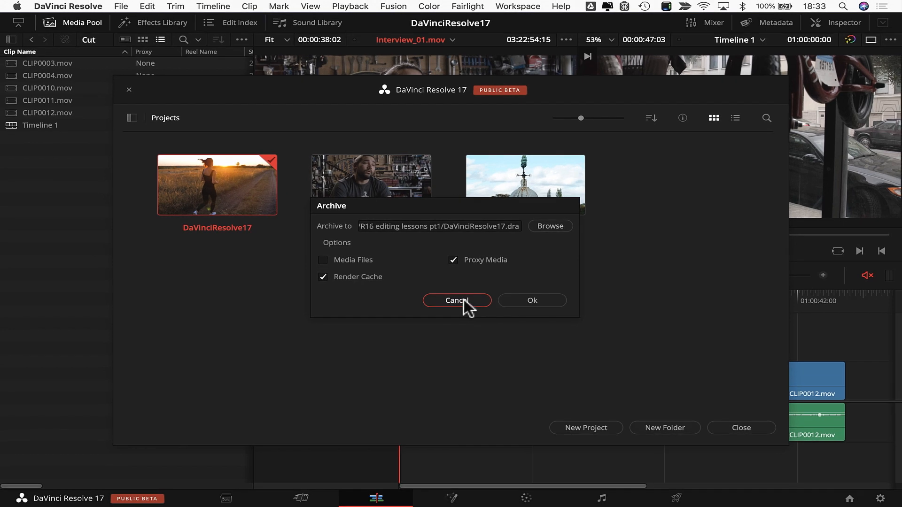
{"action": "left_click", "coordinate": [463, 302]}
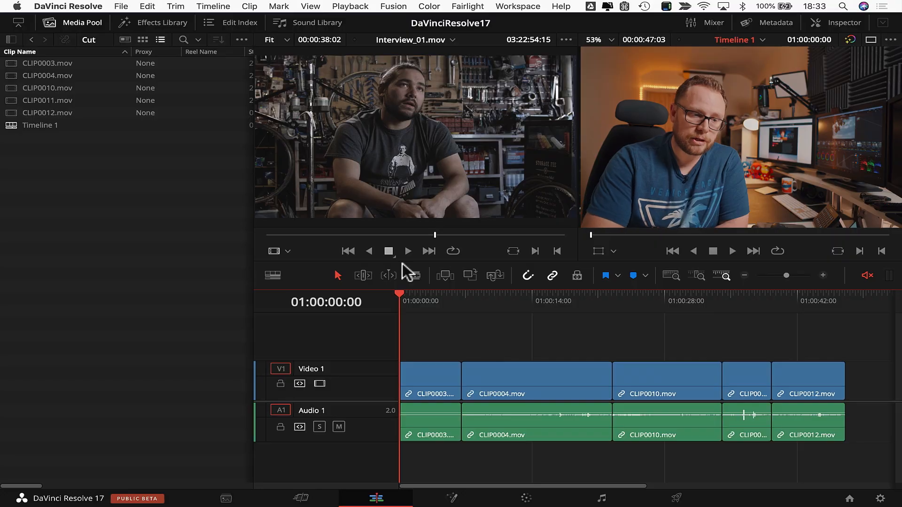
{"action": "left_click", "coordinate": [350, 6]}
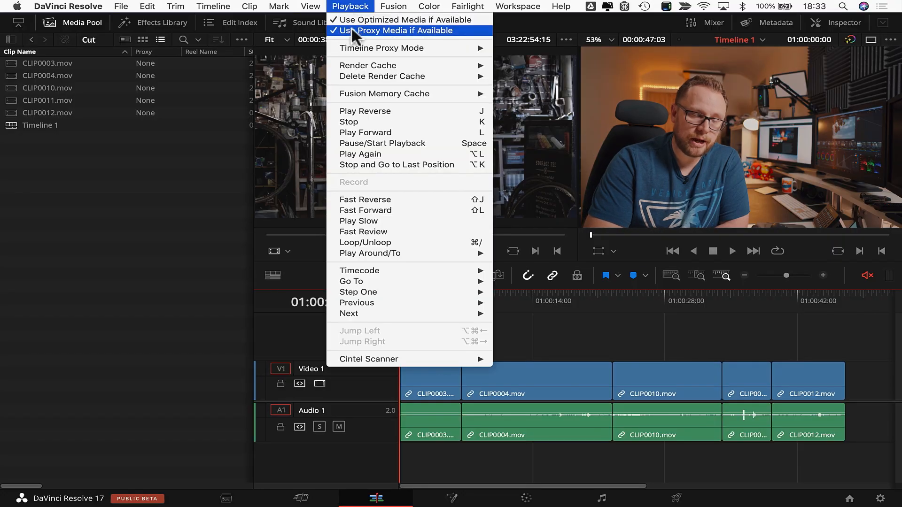
{"action": "left_click", "coordinate": [147, 166]}
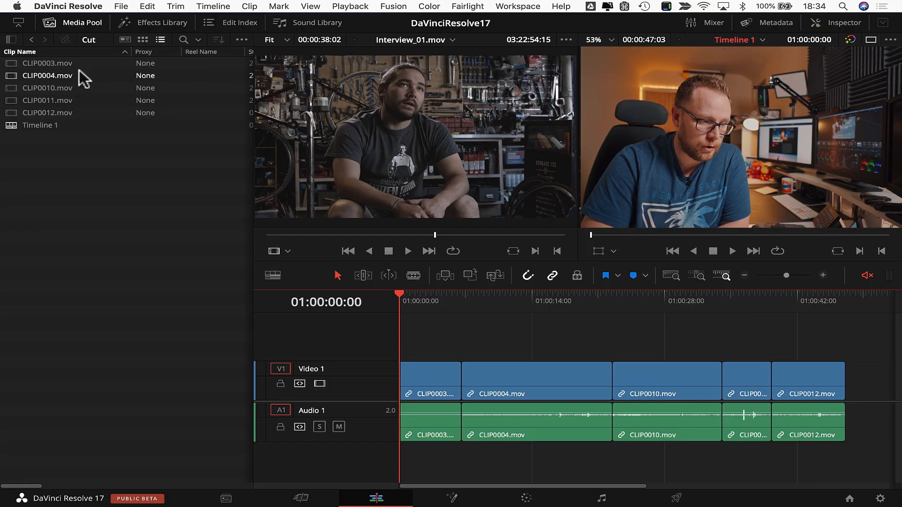
Step: Select CLIP0003 and switch the Media Pool back to Thumbnail View
{"action": "mouse_move", "coordinate": [83, 64]}
{"action": "left_mouse_down"}
{"action": "mouse_move", "coordinate": [82, 117]}
{"action": "mouse_move", "coordinate": [89, 69]}
{"action": "left_mouse_up"}
{"action": "left_click", "coordinate": [144, 40]}
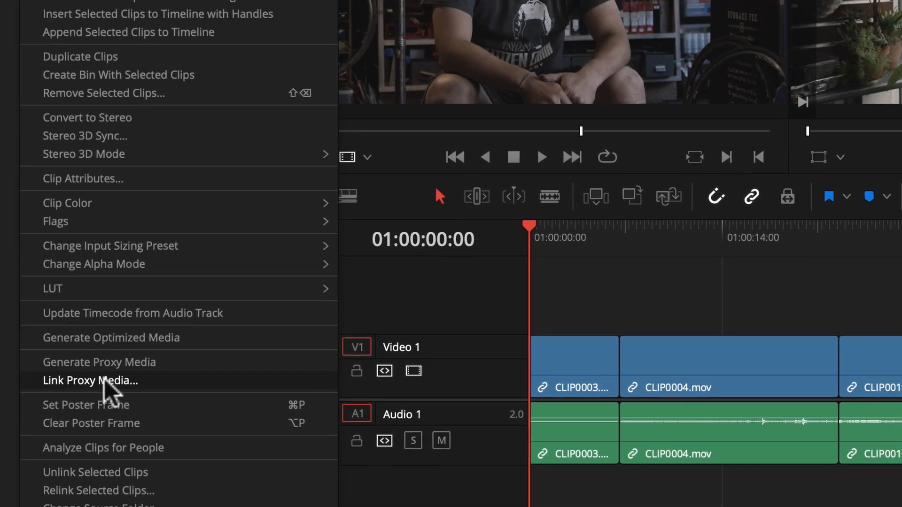
Step: Open Link Proxy Media for the clip, then cancel the file browser without linking anything
{"action": "left_click", "coordinate": [160, 311]}
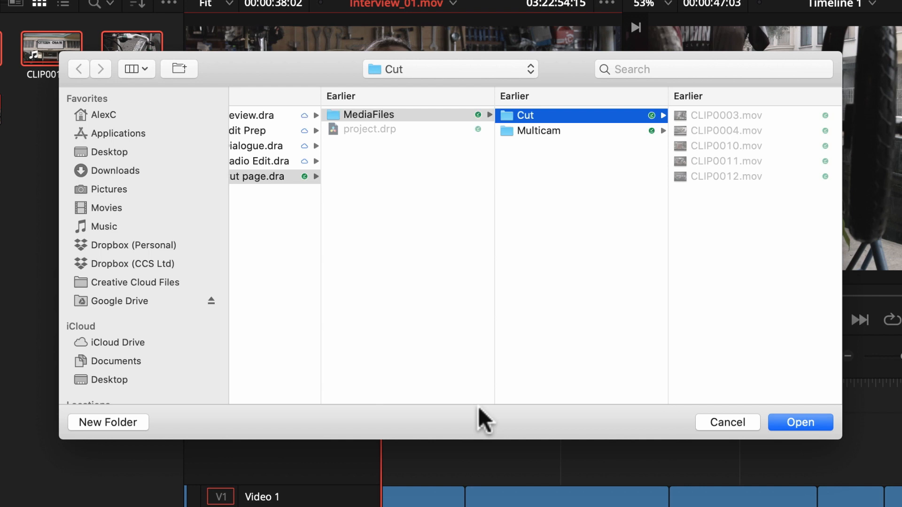
{"action": "left_click", "coordinate": [731, 422]}
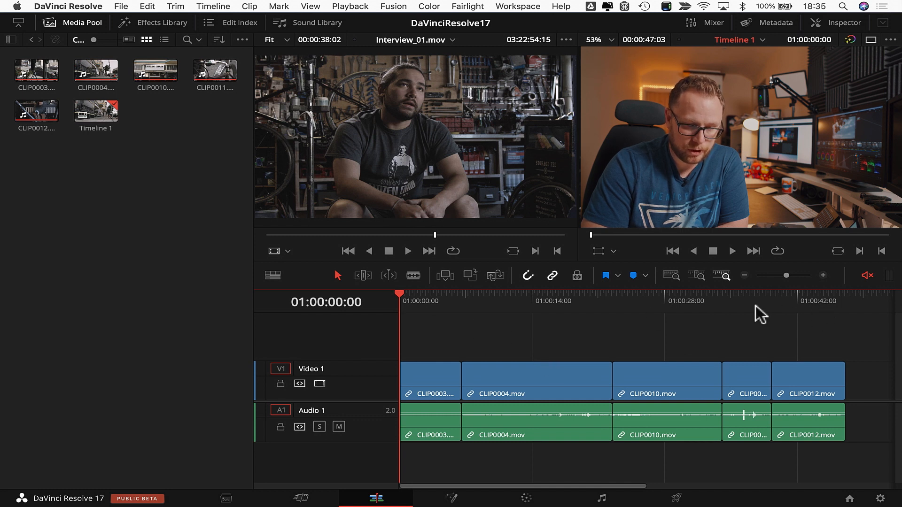
Step: Place the playhead inside the short CLIP0011 and select that clip on Video 1 and Audio 1
{"action": "left_click", "coordinate": [739, 306]}
{"action": "left_click", "coordinate": [746, 382]}
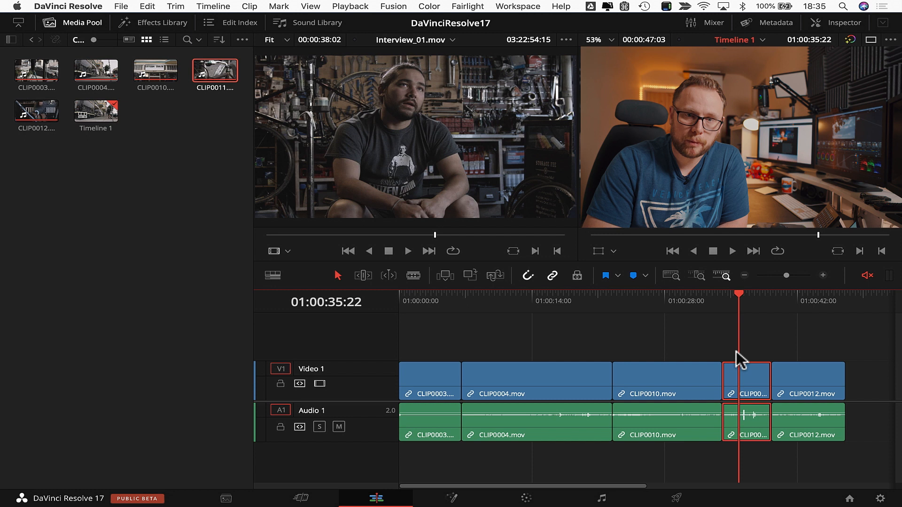
{"action": "left_click", "coordinate": [748, 340]}
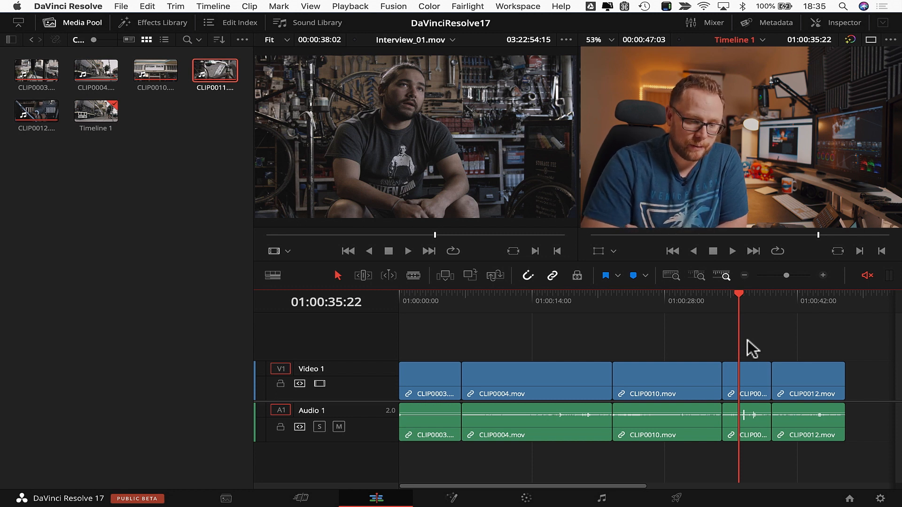
{"action": "left_click", "coordinate": [745, 372]}
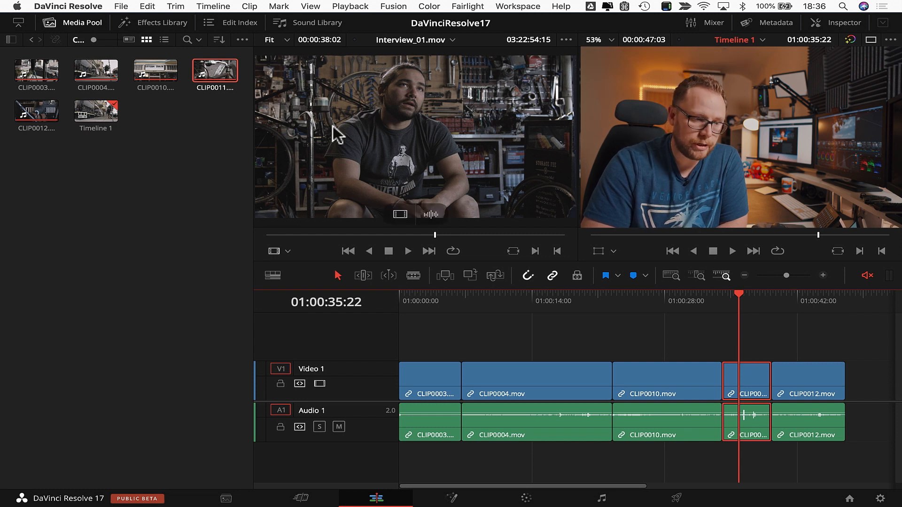
Step: Review the Playback menu's proxy, optimized media and render cache options without changing them
{"action": "left_click", "coordinate": [350, 6]}
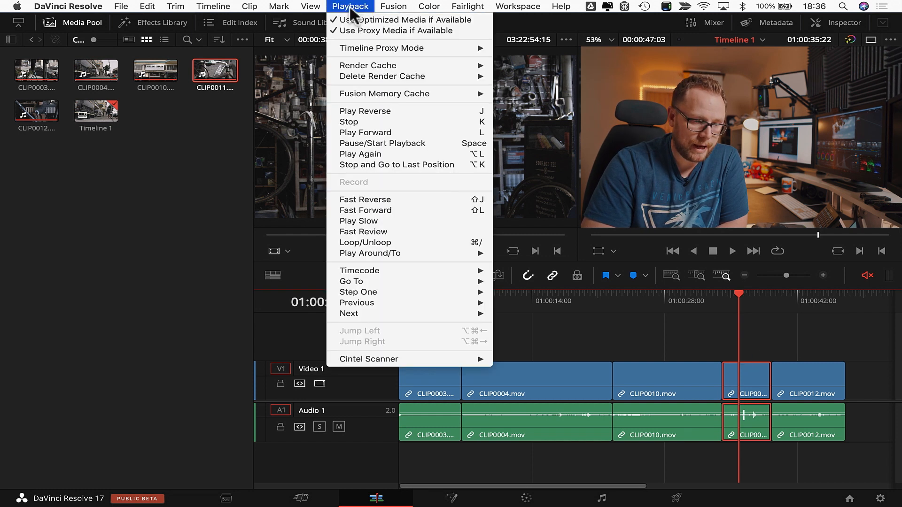
{"action": "mouse_move", "coordinate": [361, 49]}
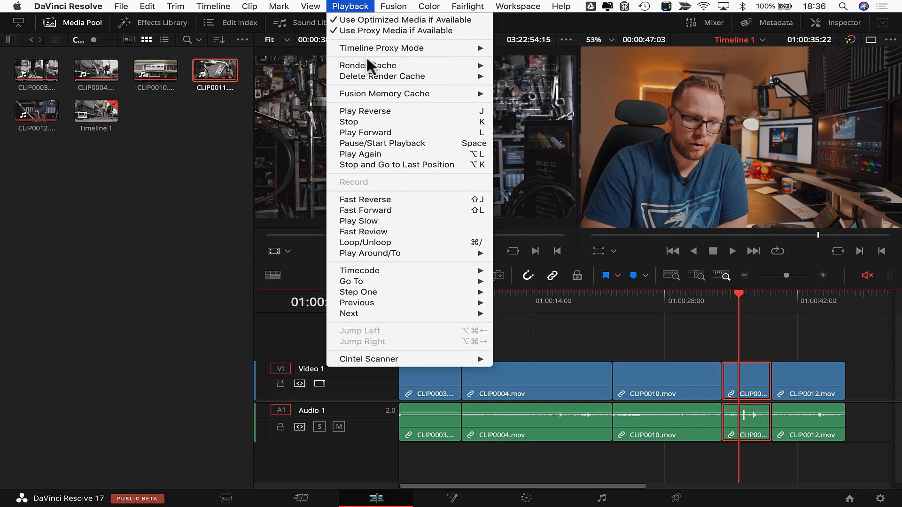
{"action": "mouse_move", "coordinate": [373, 67]}
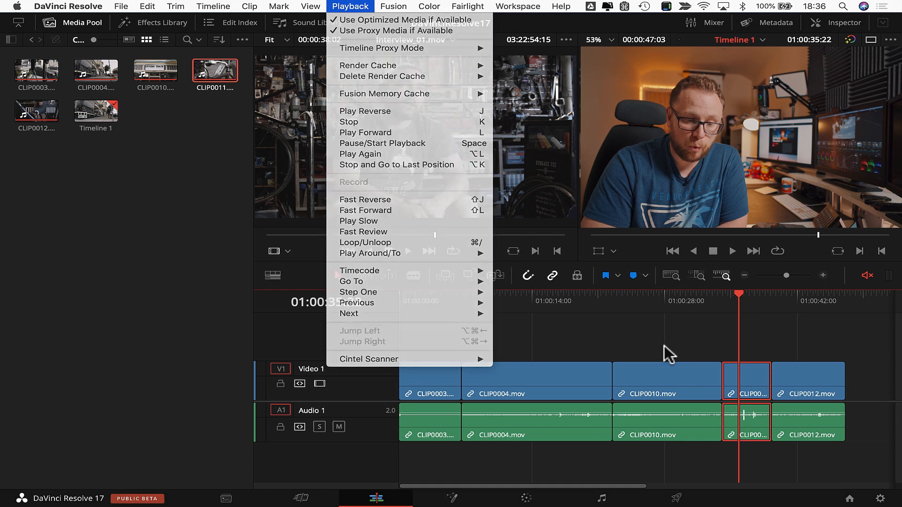
{"action": "left_click", "coordinate": [664, 345]}
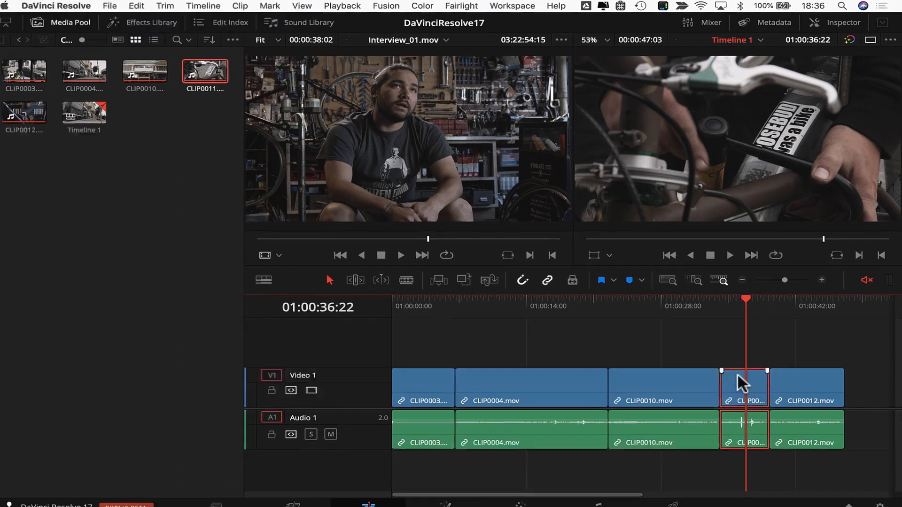
Step: Open Render in Place for the CLIP0011 timeline clip
{"action": "right_click", "coordinate": [740, 371]}
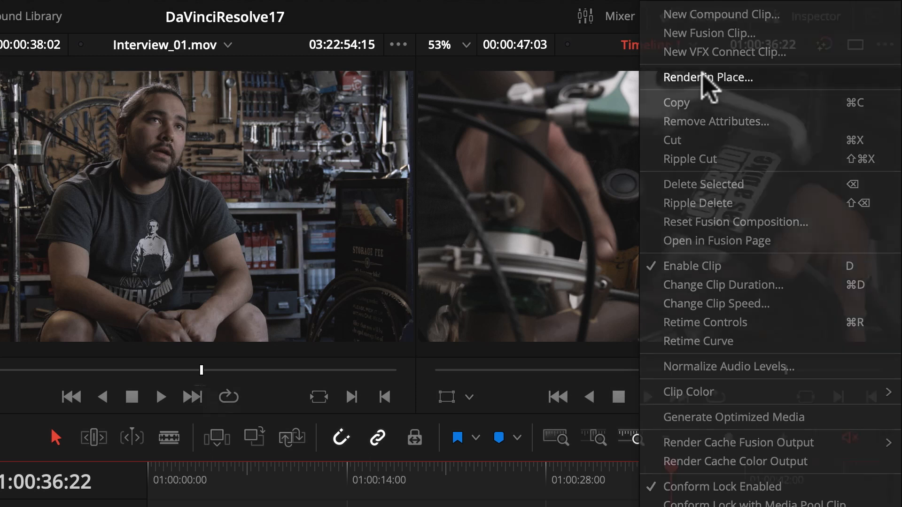
{"action": "left_click", "coordinate": [703, 77]}
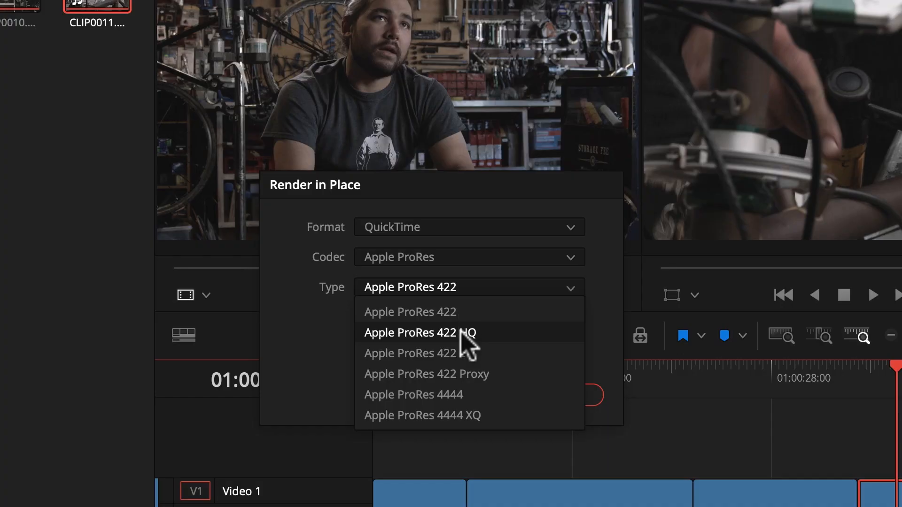
Step: Keep Render in Place at QuickTime Apple ProRes 422 with video effects included, and render
{"action": "left_click", "coordinate": [605, 283]}
{"action": "left_click", "coordinate": [506, 290]}
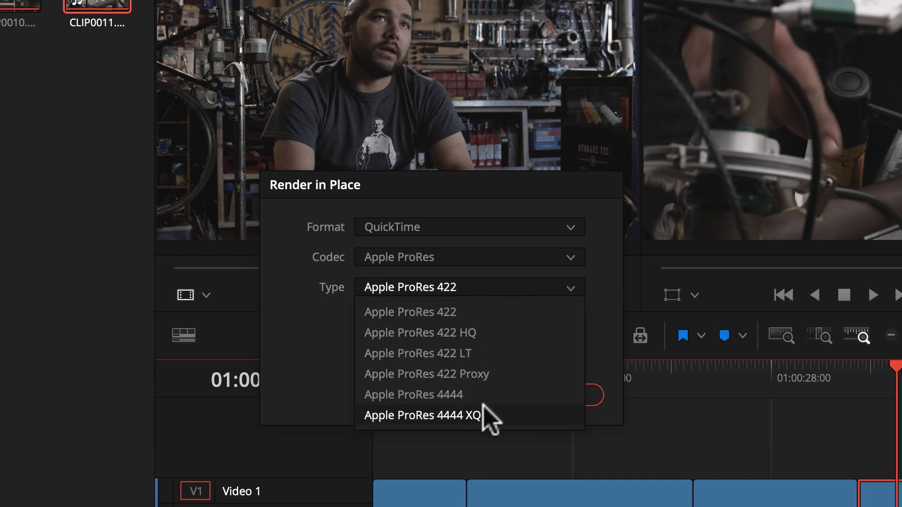
{"action": "left_click", "coordinate": [602, 286]}
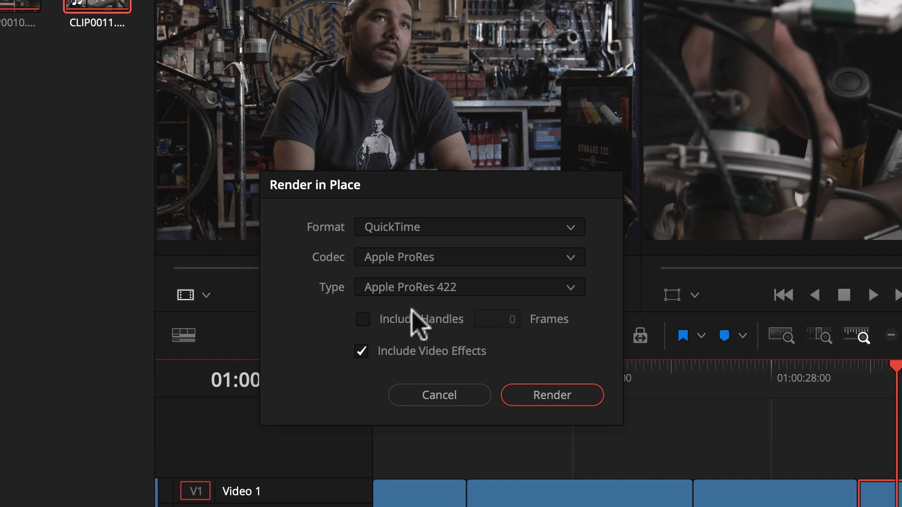
{"action": "left_click", "coordinate": [552, 397]}
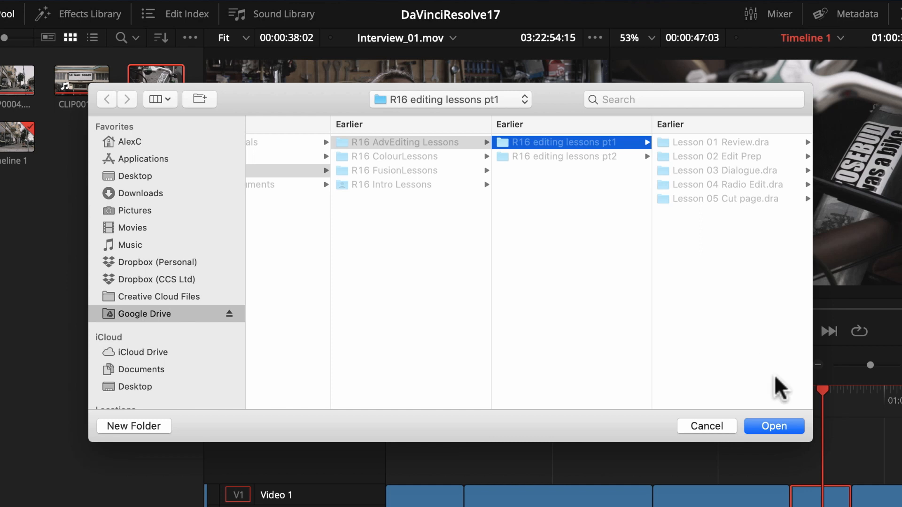
Step: Save the render into the R16 editing lessons pt1 folder and select the new CLIP0011 Render 1.mov on Video 1
{"action": "left_click", "coordinate": [770, 427]}
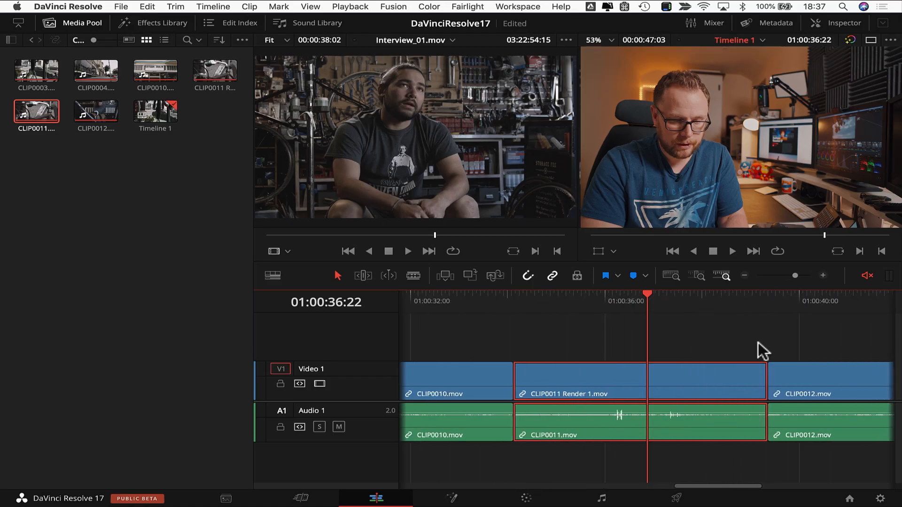
{"action": "left_click", "coordinate": [540, 390]}
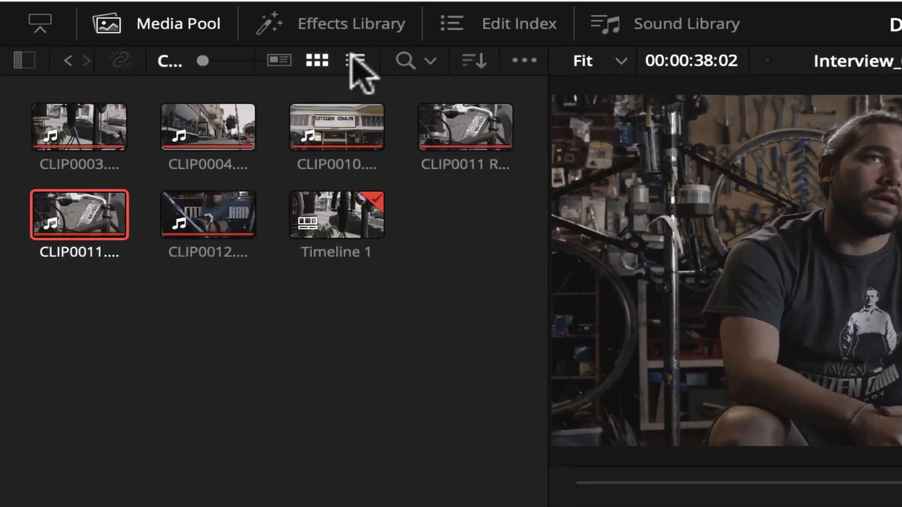
Step: Show the Media Pool as a named list and select CLIP0011 Render 1.mov
{"action": "left_click", "coordinate": [163, 40]}
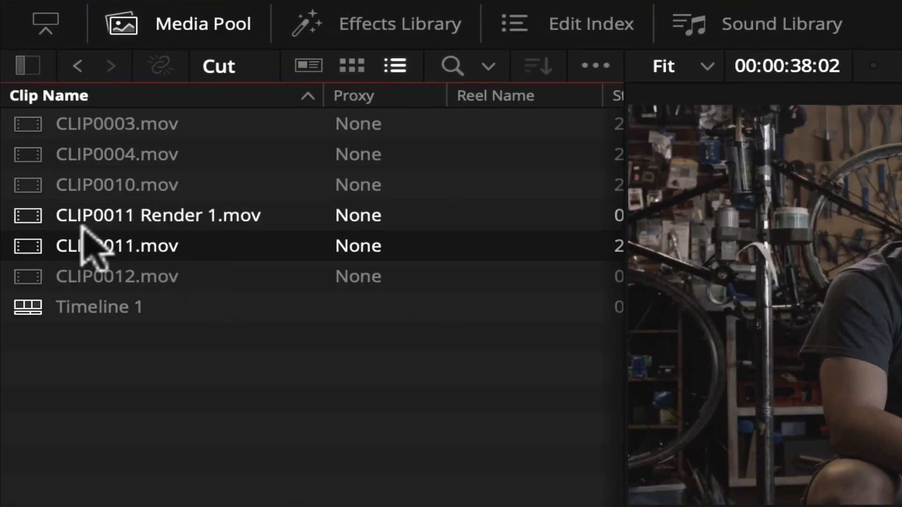
{"action": "left_click", "coordinate": [201, 221]}
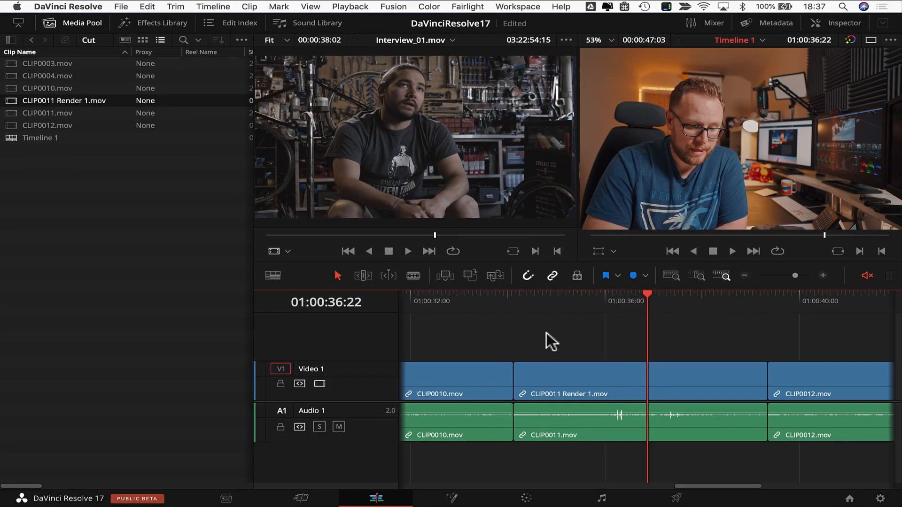
{"action": "scroll", "coordinate": [546, 333], "scroll_direction": "down", "scroll_amount": 3}
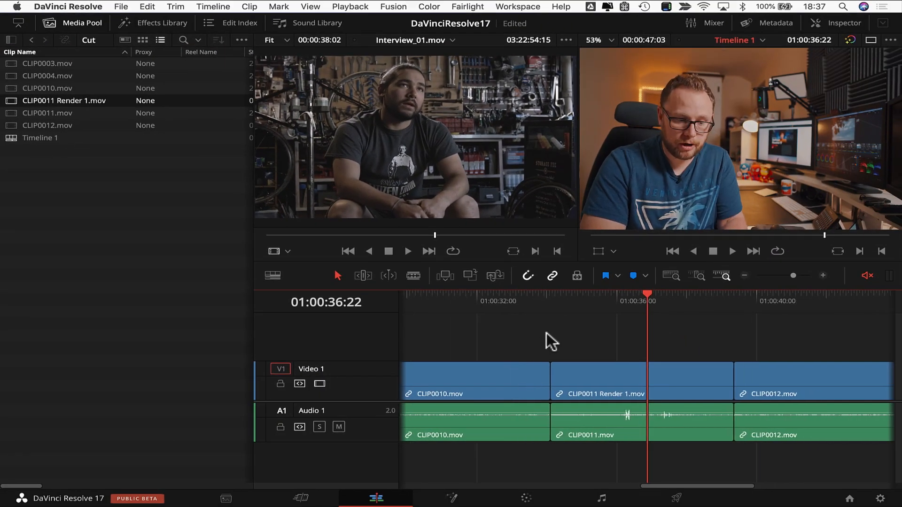
{"action": "scroll", "coordinate": [546, 332], "scroll_direction": "down", "scroll_amount": 2}
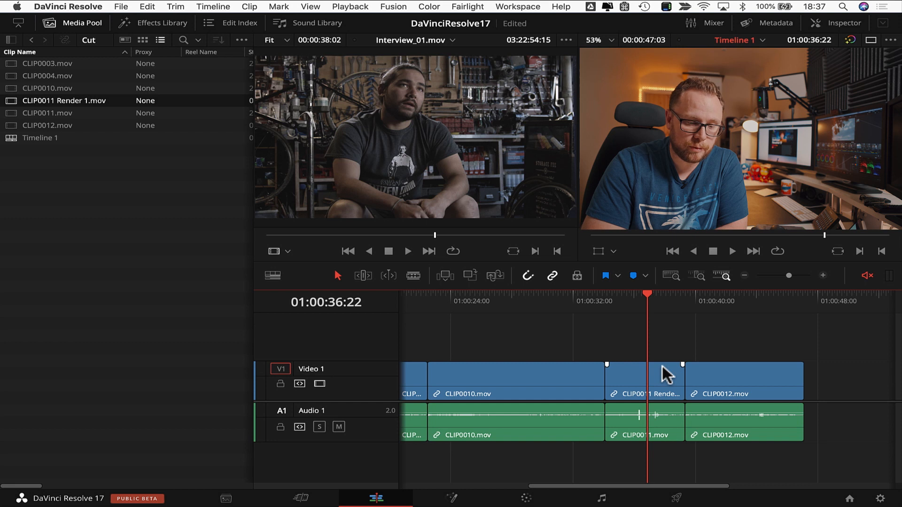
Step: Fit Timeline 1 to show all clips and marquee-select the five Video 1 clips
{"action": "scroll", "coordinate": [601, 331], "scroll_direction": "left", "scroll_amount": 5}
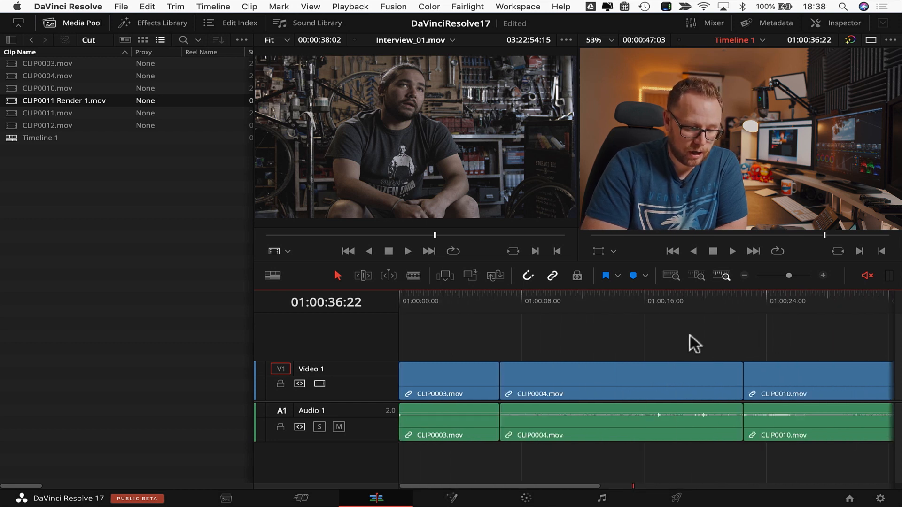
{"action": "key", "text": "shift+z"}
{"action": "left_click_drag", "start_coordinate": [839, 336], "coordinate": [427, 384]}
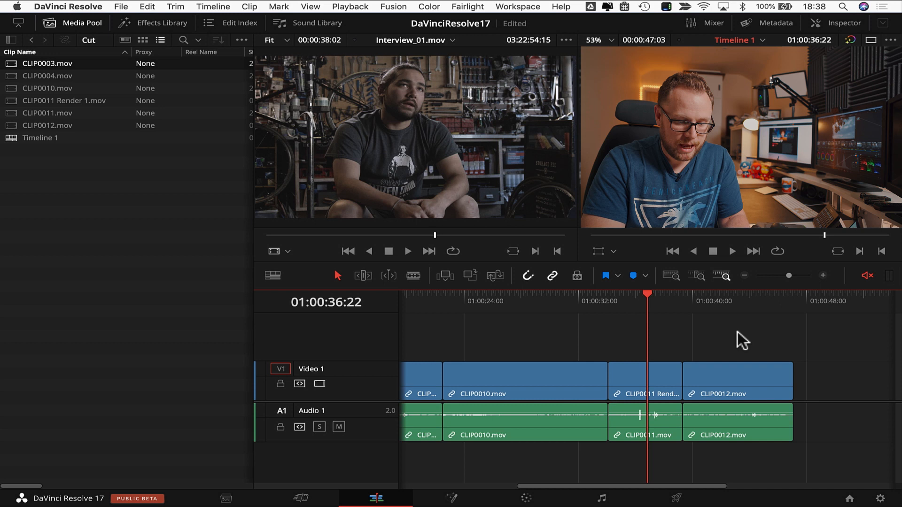
{"action": "key", "text": "super+equal"}
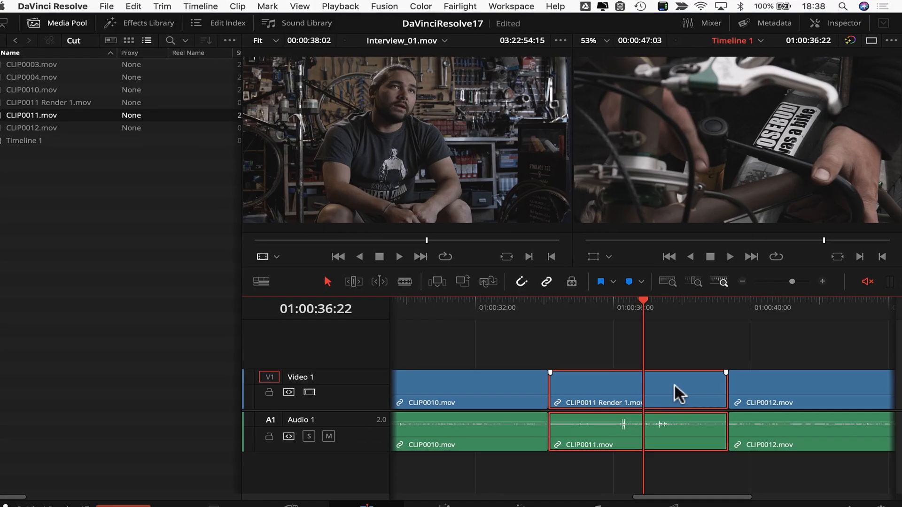
Step: Decompose the rendered clip back to CLIP0011.mov, then load CLIP0011 Render 1 from thumbnail view
{"action": "right_click", "coordinate": [675, 384]}
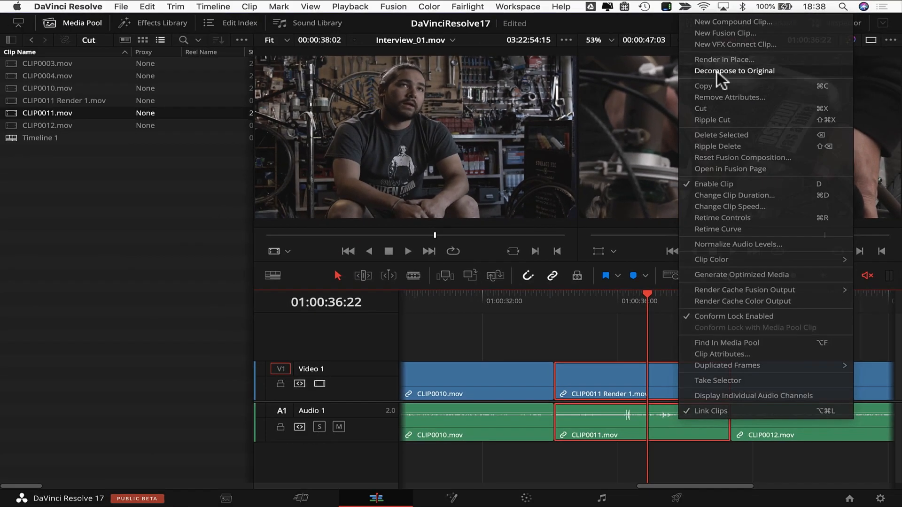
{"action": "left_click", "coordinate": [511, 166]}
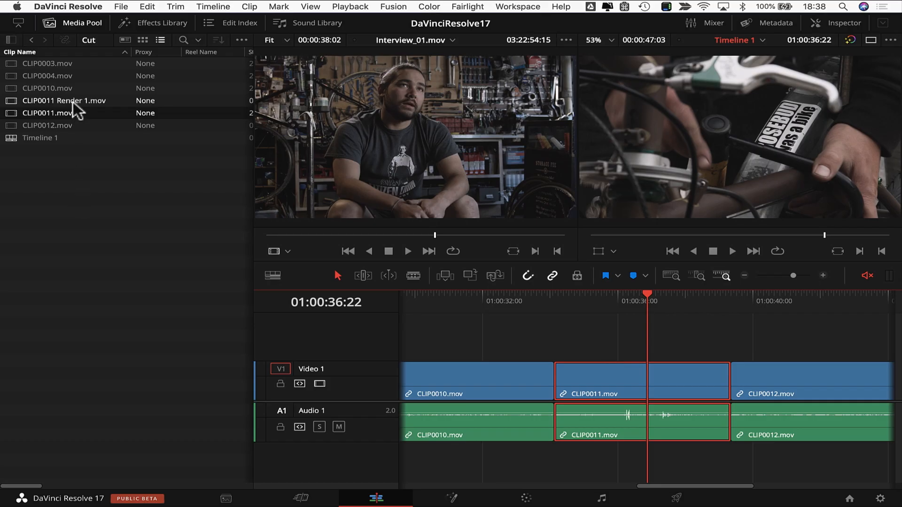
{"action": "left_click", "coordinate": [143, 40]}
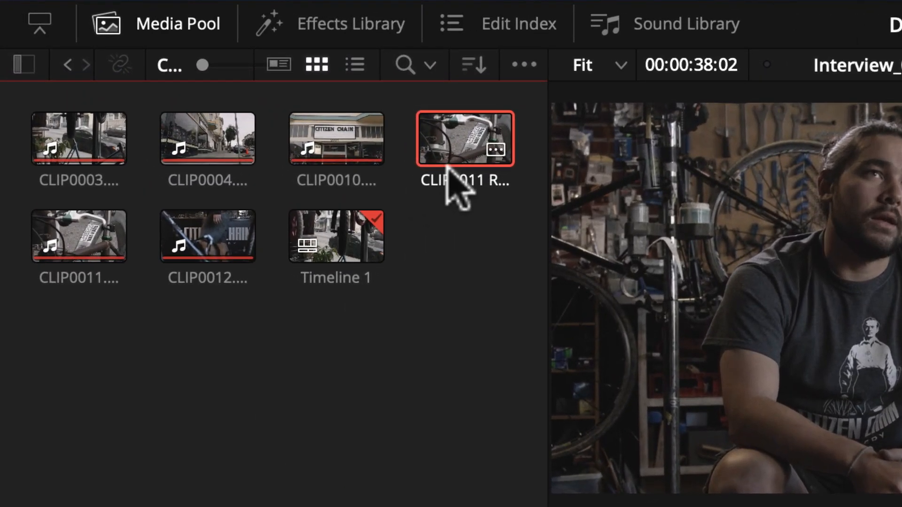
{"action": "left_click", "coordinate": [449, 166]}
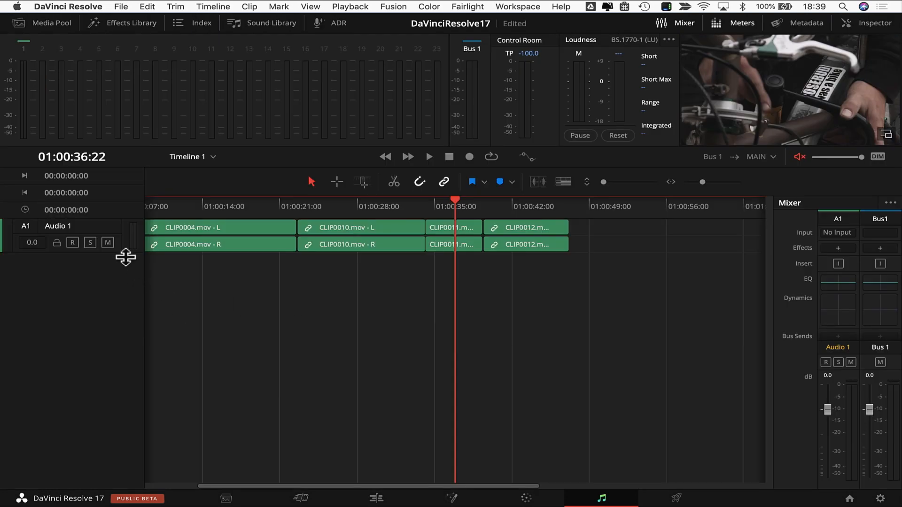
Step: Enlarge the Audio 1 track to reveal waveforms and park the playhead at 01:00:13:12
{"action": "left_click_drag", "start_coordinate": [125, 253], "coordinate": [125, 333]}
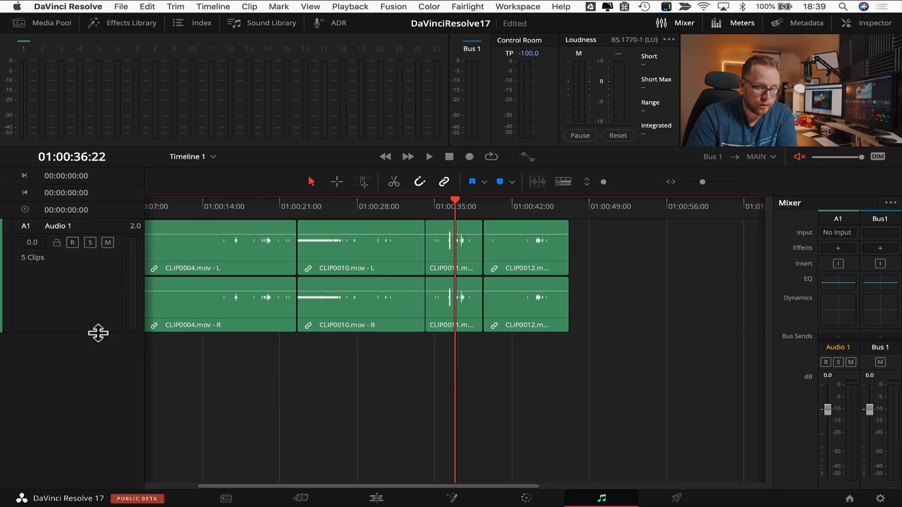
{"action": "left_click_drag", "start_coordinate": [98, 334], "coordinate": [98, 381]}
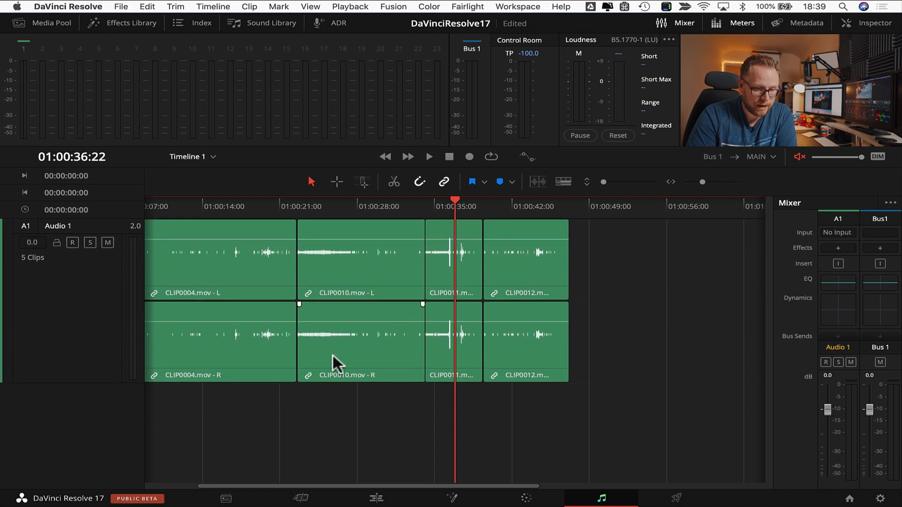
{"action": "scroll", "coordinate": [390, 342], "scroll_direction": "left", "scroll_amount": 3}
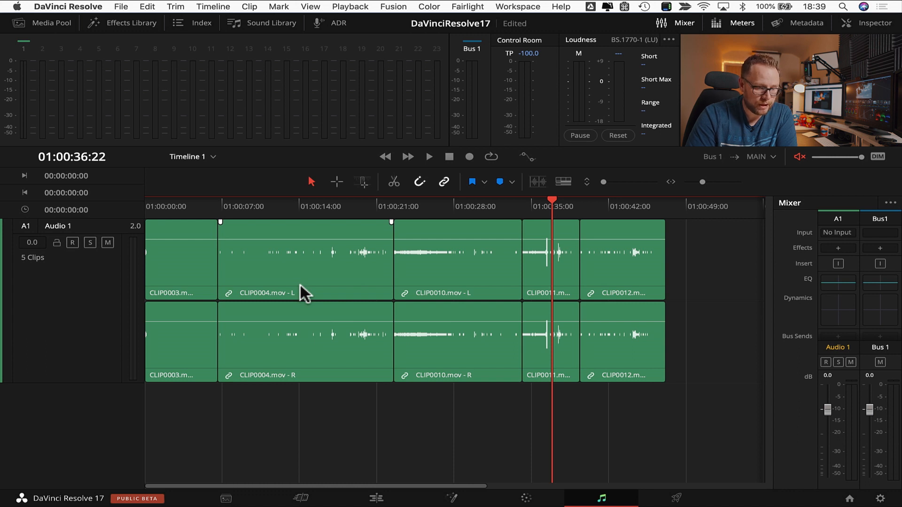
{"action": "left_click", "coordinate": [294, 210]}
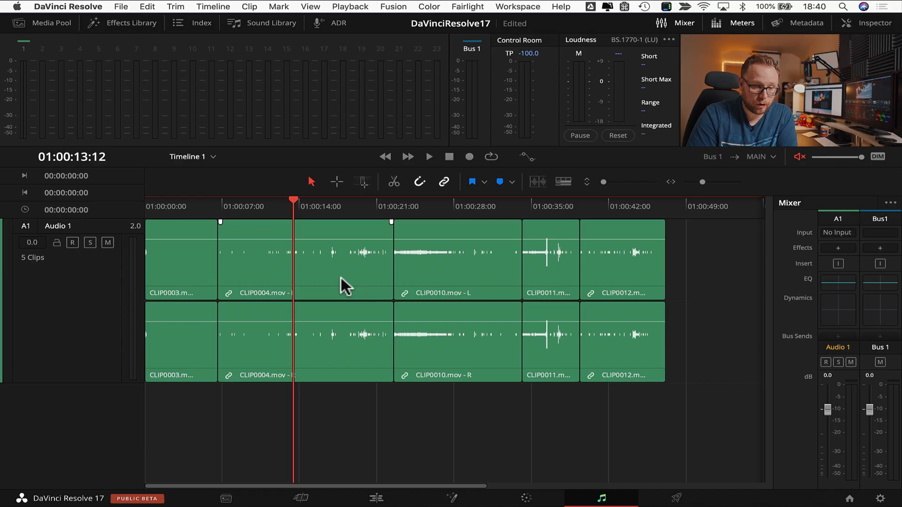
Step: Show the automation controls and display Fader Level automation on Audio 1
{"action": "left_click", "coordinate": [528, 156]}
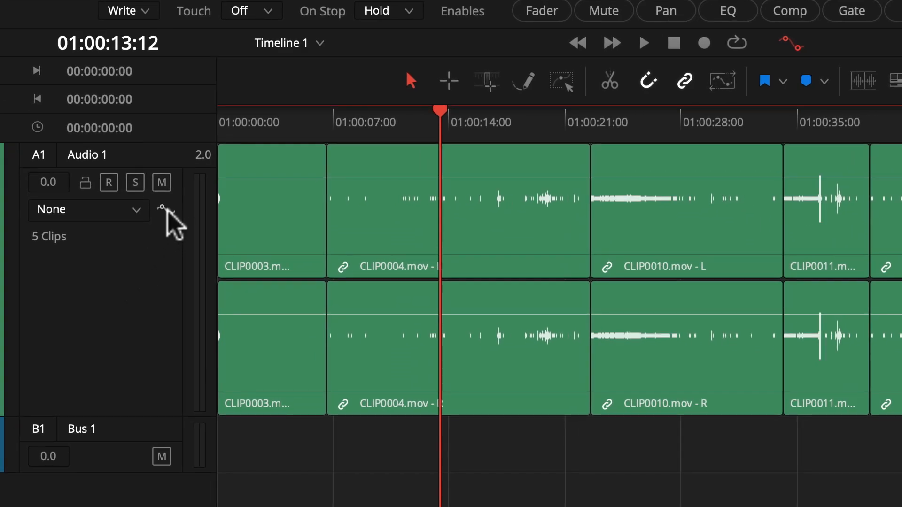
{"action": "left_click", "coordinate": [137, 212]}
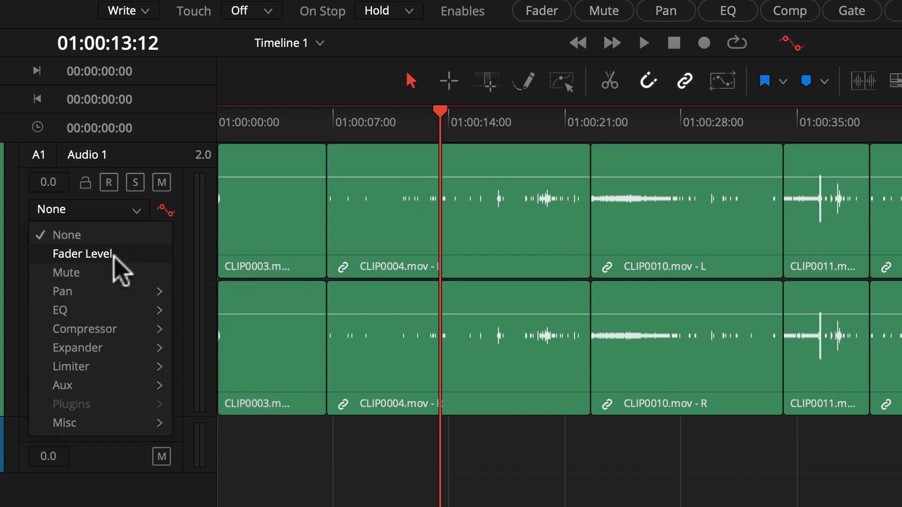
{"action": "left_click", "coordinate": [82, 254]}
Step: Set touch automation to Latch with Fader enabled, and return the playhead to 01:00:00:00
{"action": "mouse_move", "coordinate": [420, 164]}
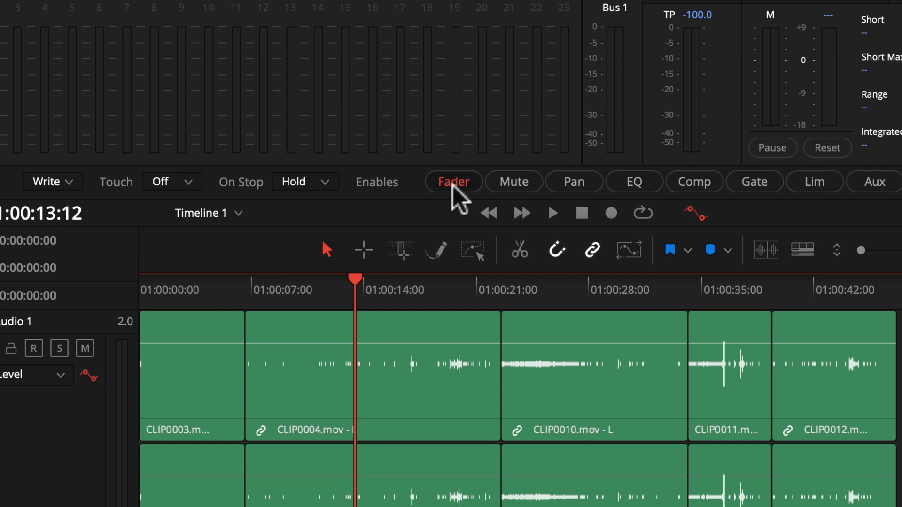
{"action": "left_click", "coordinate": [194, 180]}
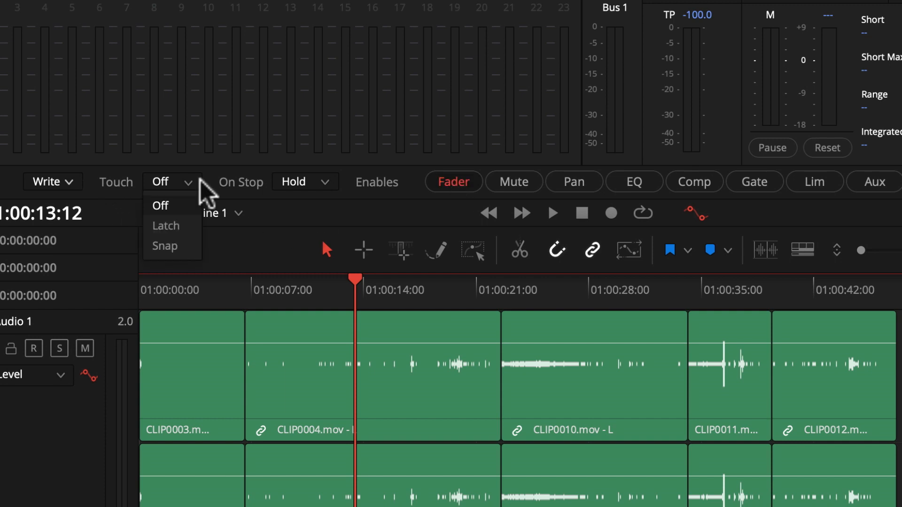
{"action": "left_click", "coordinate": [185, 225]}
{"action": "left_click", "coordinate": [450, 183]}
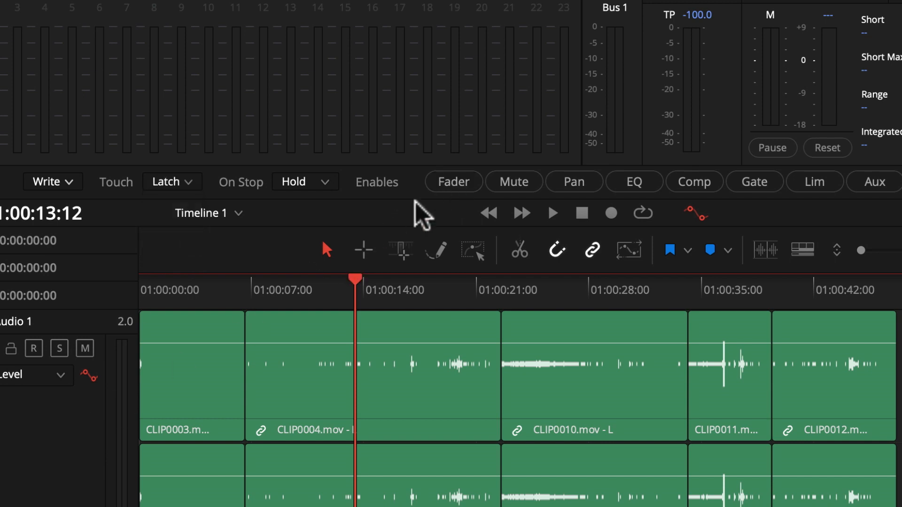
{"action": "left_click", "coordinate": [442, 183]}
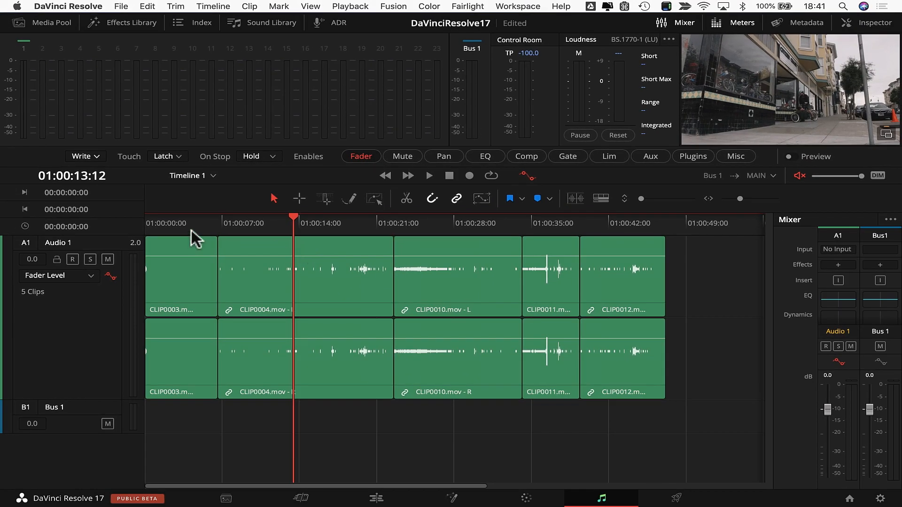
{"action": "left_click_drag", "start_coordinate": [191, 230], "coordinate": [129, 227]}
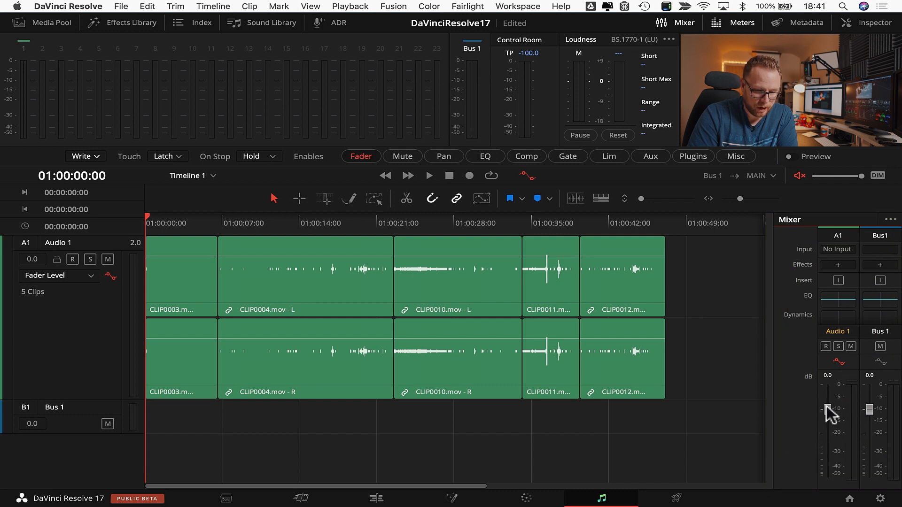
Step: Record a Latch fader pass on Audio 1, lowering then raising the level during playback
{"action": "left_click_drag", "start_coordinate": [827, 406], "coordinate": [841, 438]}
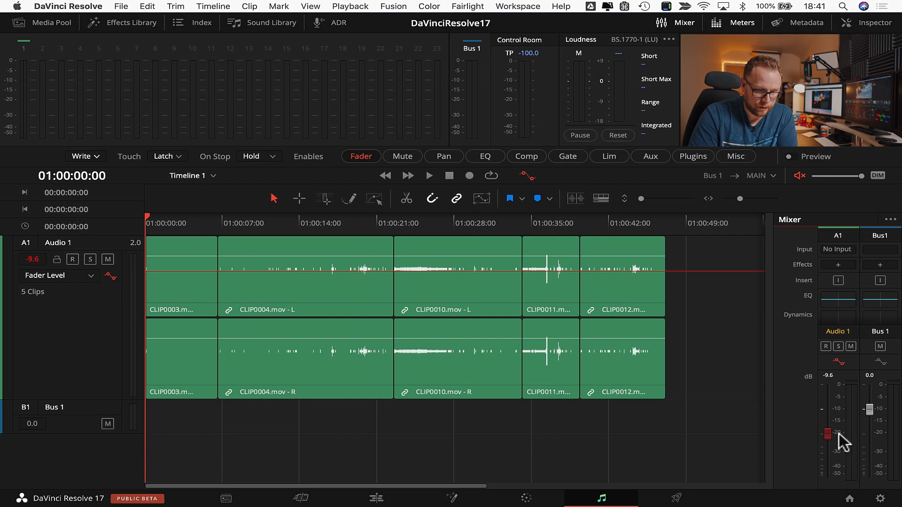
{"action": "key", "text": "space"}
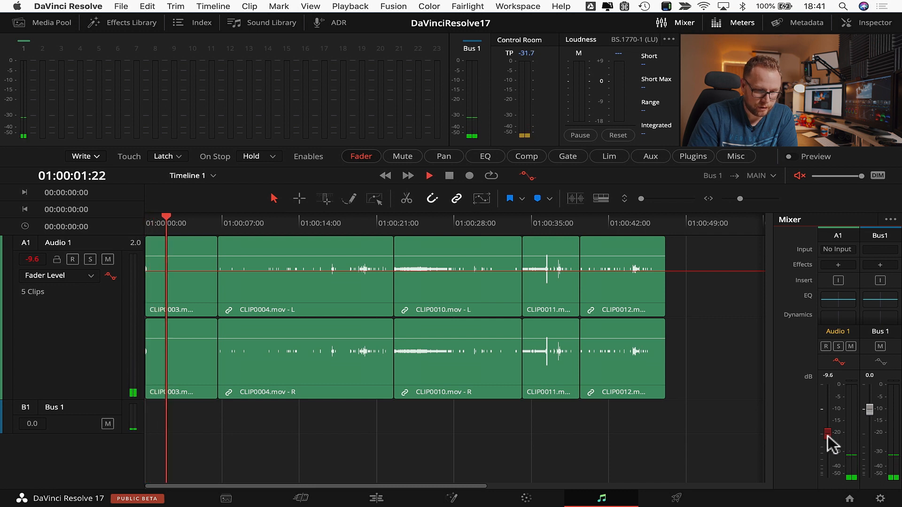
{"action": "left_click_drag", "start_coordinate": [828, 436], "coordinate": [869, 423]}
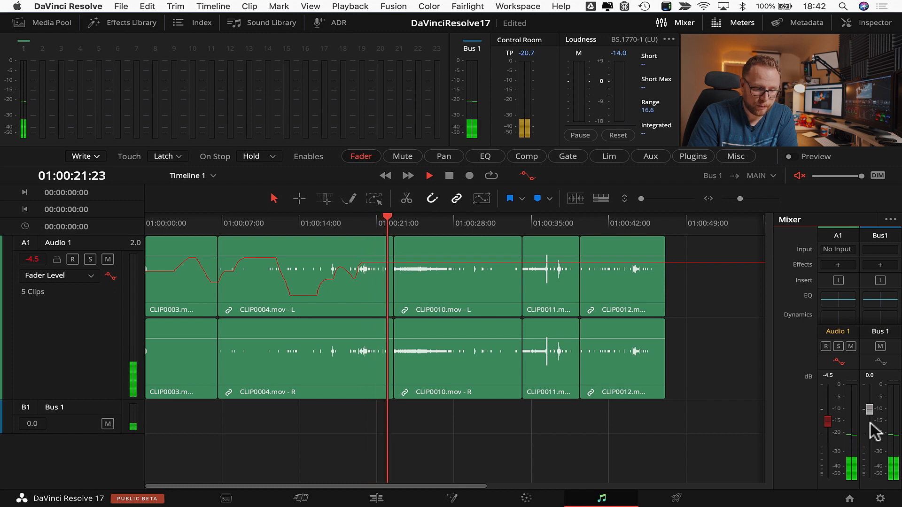
{"action": "key", "text": "space"}
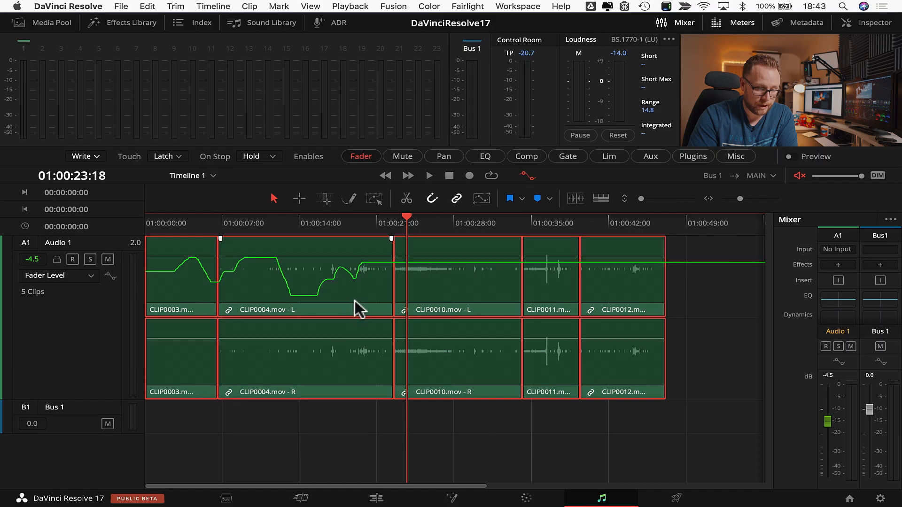
Step: Undo a trial move, then shift the Audio 1 clips later and back with their automation following
{"action": "left_click_drag", "start_coordinate": [354, 301], "coordinate": [434, 290]}
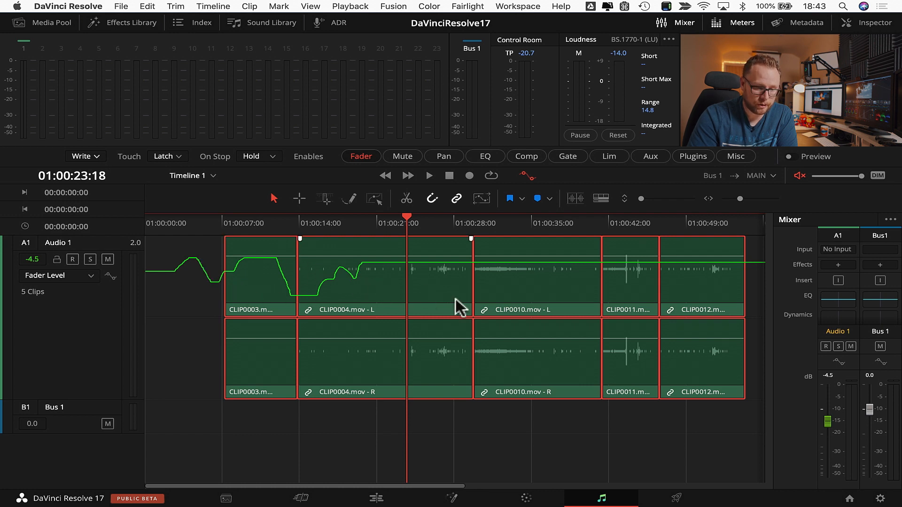
{"action": "key", "text": "super+z"}
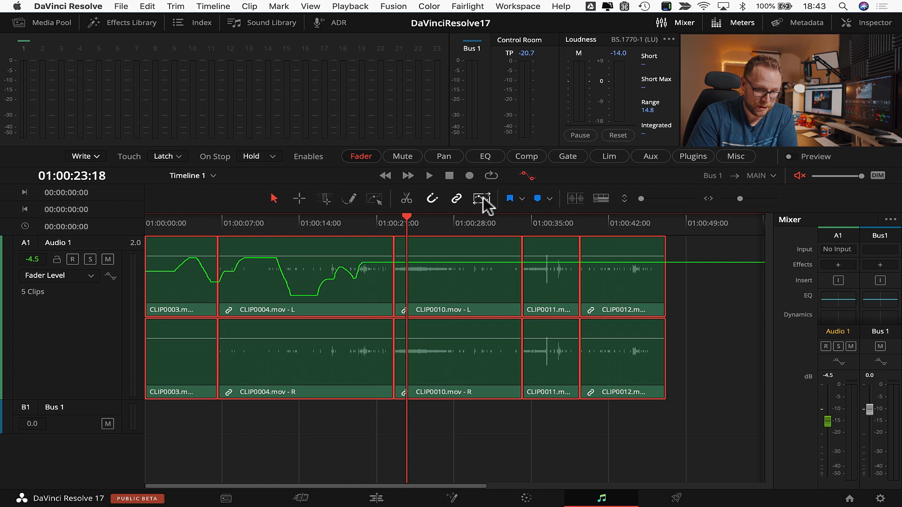
{"action": "left_click_drag", "start_coordinate": [452, 278], "coordinate": [572, 272]}
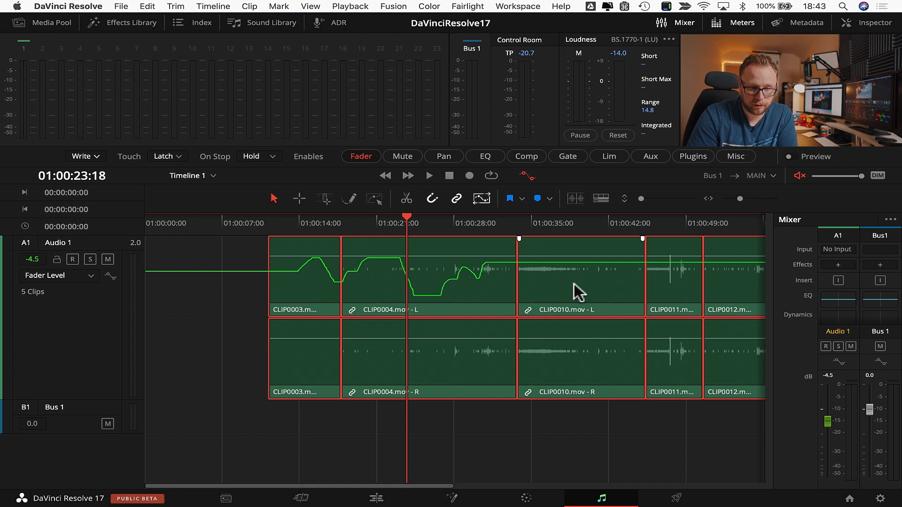
{"action": "left_click_drag", "start_coordinate": [574, 284], "coordinate": [436, 276]}
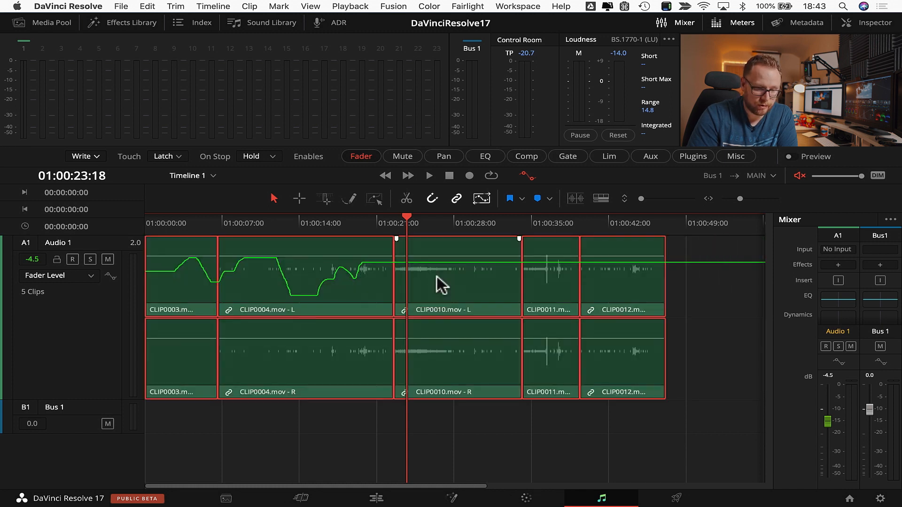
{"action": "left_click", "coordinate": [439, 418]}
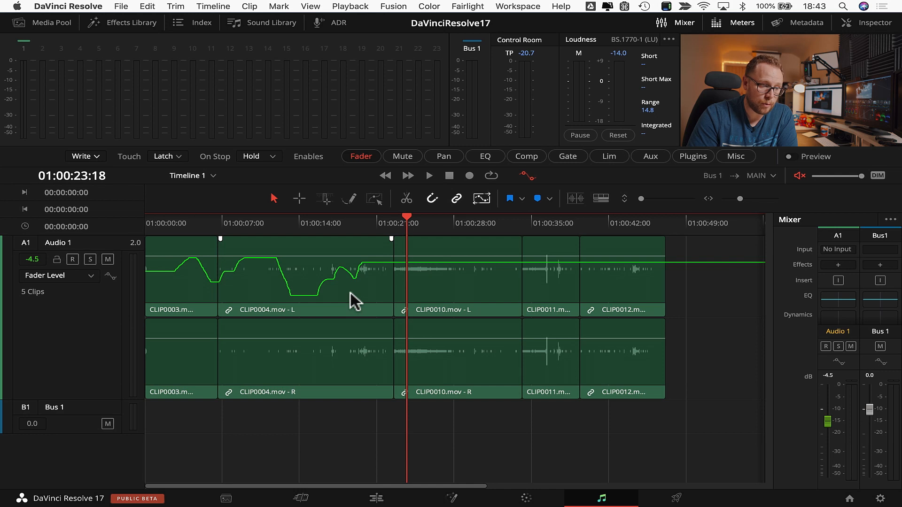
Step: Move CLIP0004 with its fader automation from its slot to after CLIP0012
{"action": "left_click", "coordinate": [305, 273]}
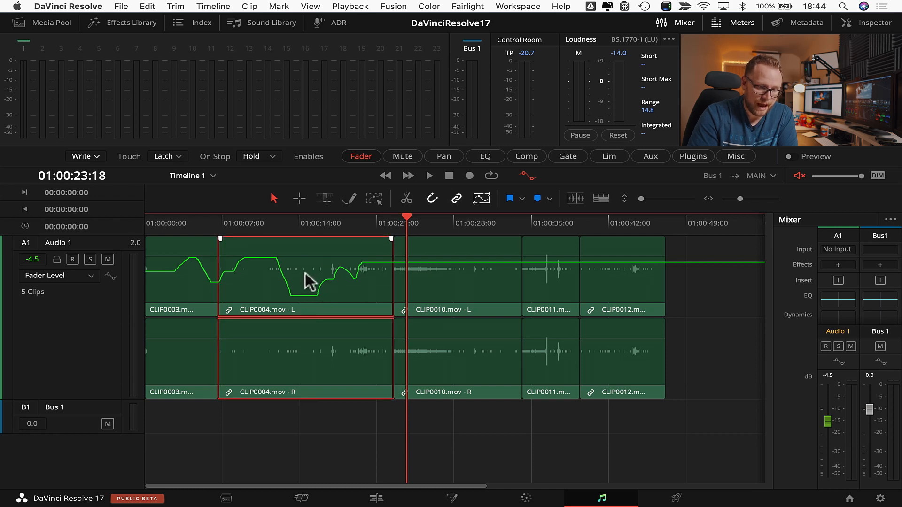
{"action": "key", "text": "BackSpace"}
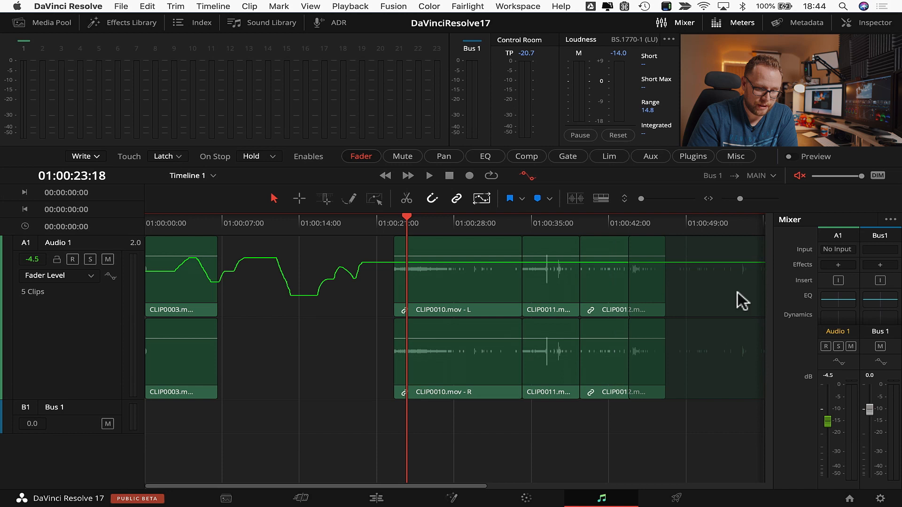
{"action": "scroll", "coordinate": [731, 295], "scroll_direction": "right", "scroll_amount": 2}
{"action": "key", "text": "ctrl+v"}
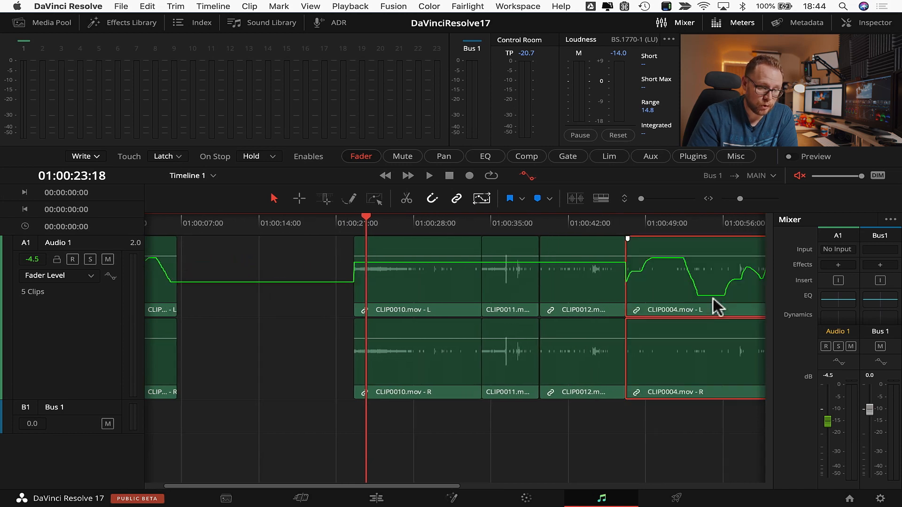
{"action": "scroll", "coordinate": [713, 298], "scroll_direction": "left", "scroll_amount": 2}
{"action": "scroll", "coordinate": [713, 298], "scroll_direction": "right", "scroll_amount": 4}
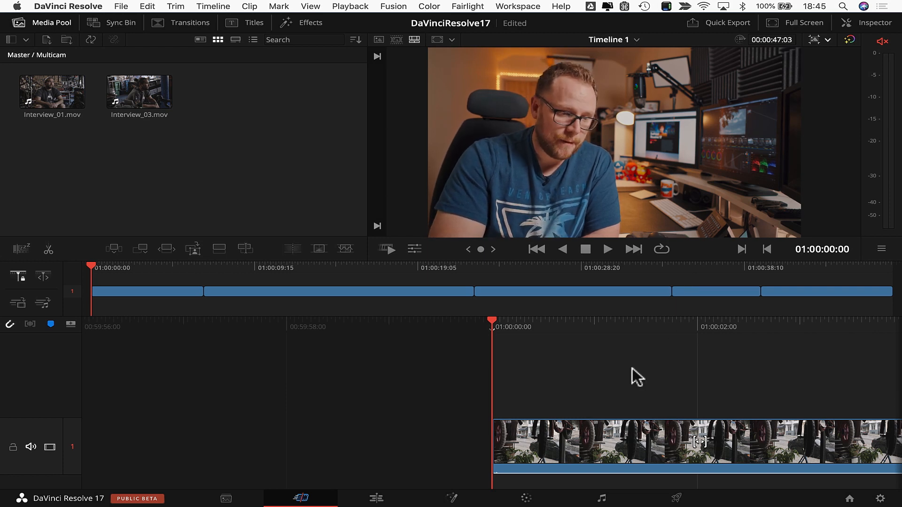
Step: Scrub to the storefront-to-bike-shop cut and trim it about two seconds later
{"action": "left_click_drag", "start_coordinate": [166, 269], "coordinate": [337, 282]}
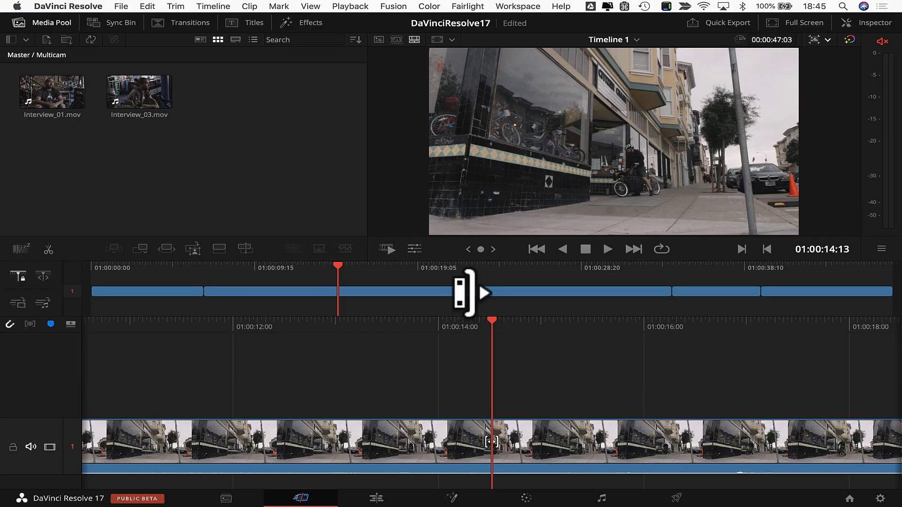
{"action": "left_click_drag", "start_coordinate": [453, 293], "coordinate": [462, 267]}
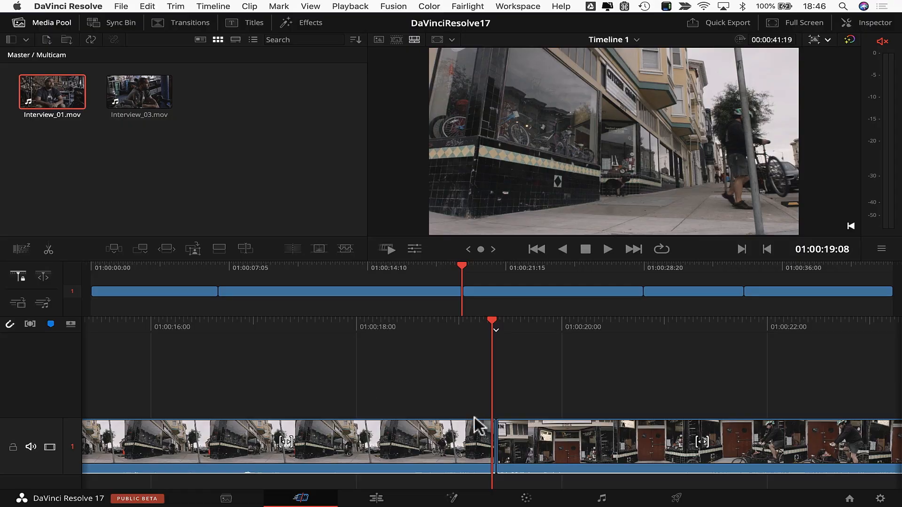
Step: Trim the storefront-to-bike-shop cut earlier, fine-tuning until Timeline 1 runs 00:00:39:07
{"action": "left_click", "coordinate": [488, 439]}
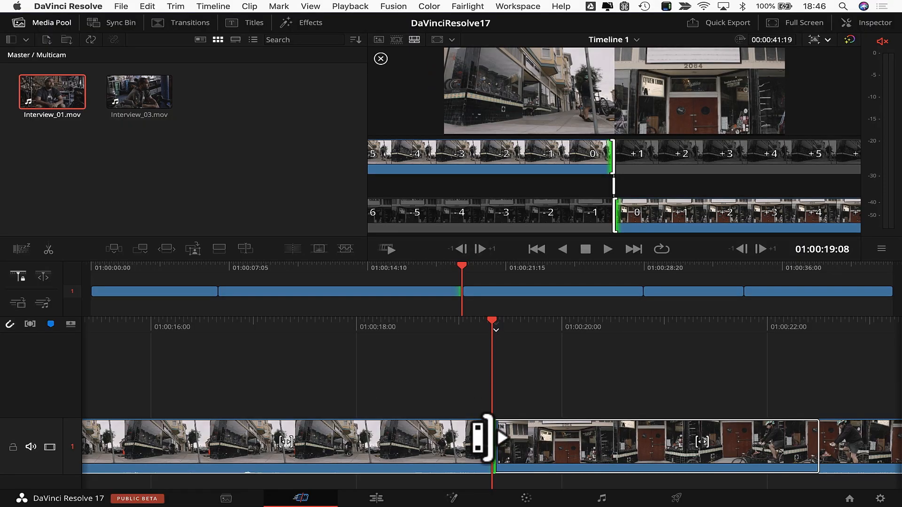
{"action": "left_click_drag", "start_coordinate": [482, 439], "coordinate": [371, 447]}
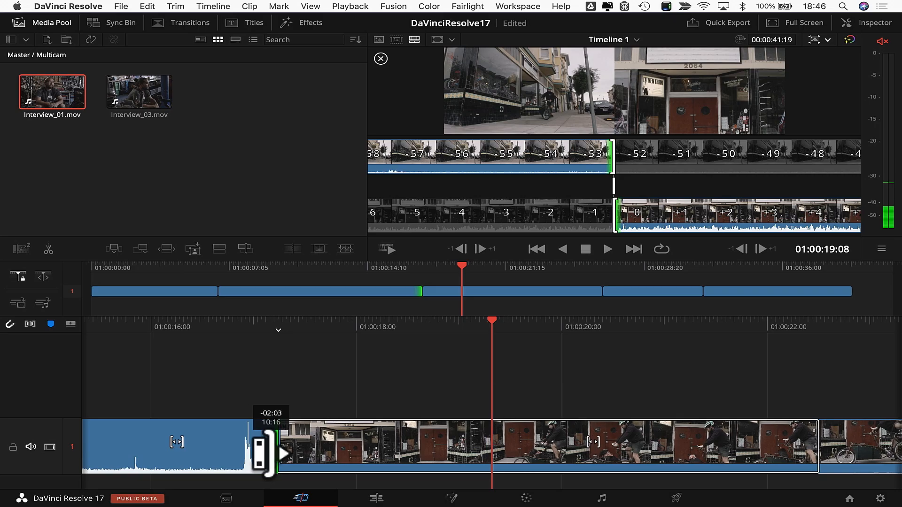
{"action": "left_click_drag", "start_coordinate": [263, 453], "coordinate": [222, 458]}
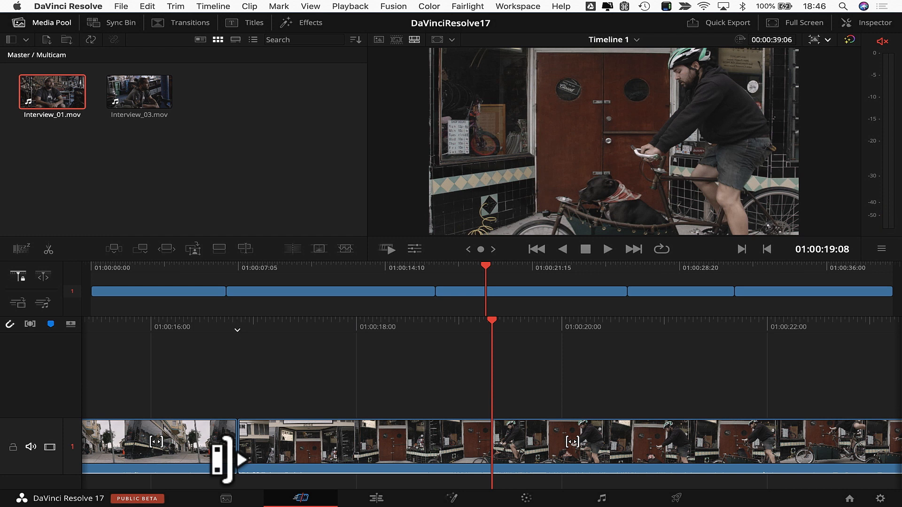
{"action": "mouse_move", "coordinate": [222, 442]}
{"action": "left_mouse_down"}
{"action": "mouse_move", "coordinate": [272, 437]}
{"action": "mouse_move", "coordinate": [238, 439]}
{"action": "left_mouse_up"}
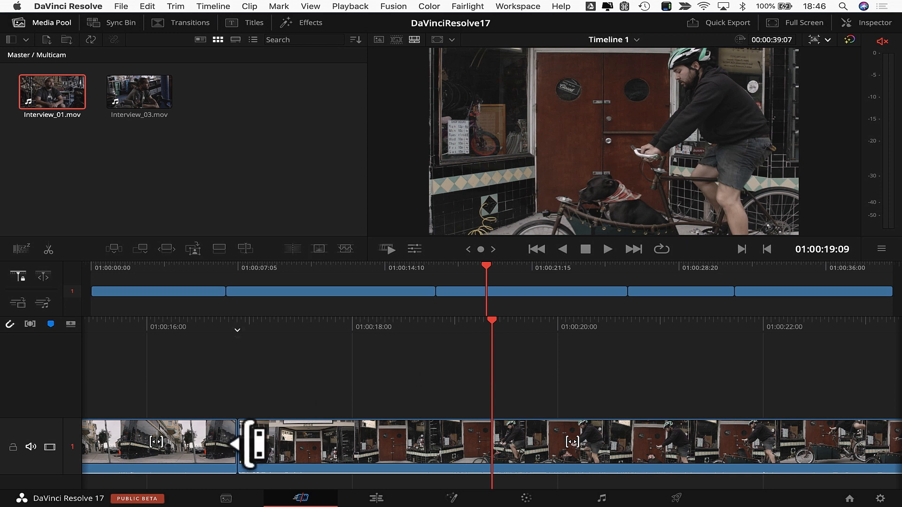
{"action": "left_click_drag", "start_coordinate": [252, 443], "coordinate": [292, 427]}
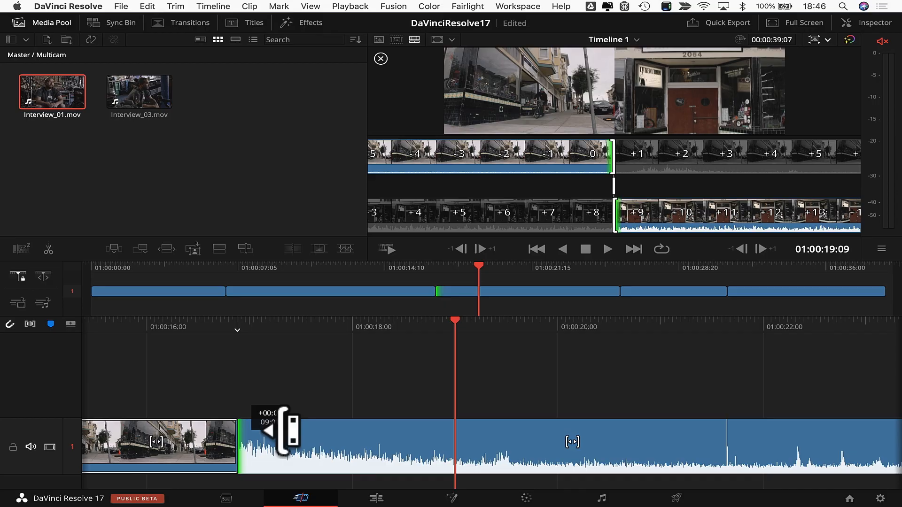
{"action": "left_click_drag", "start_coordinate": [284, 430], "coordinate": [286, 430]}
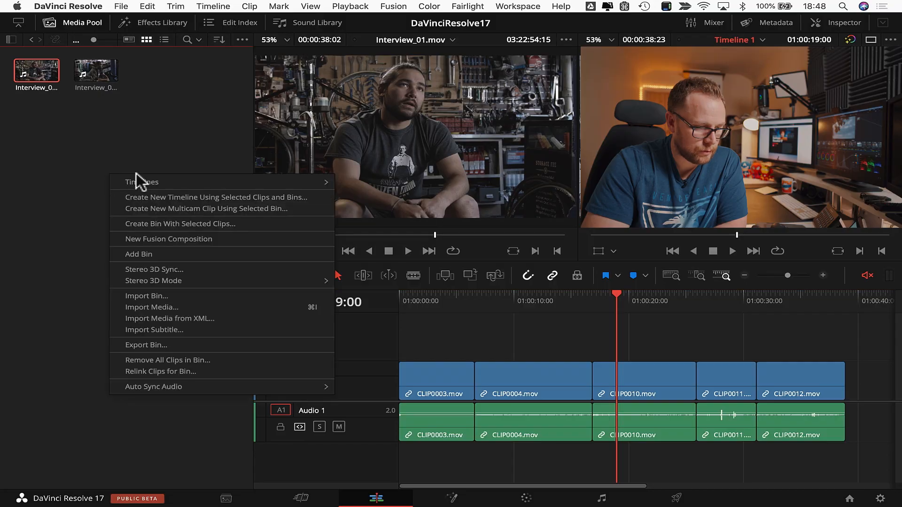
Step: Create a new timeline named 'Multicam'
{"action": "mouse_move", "coordinate": [146, 179]}
{"action": "left_click", "coordinate": [384, 186]}
{"action": "type", "text": "Multicam"}
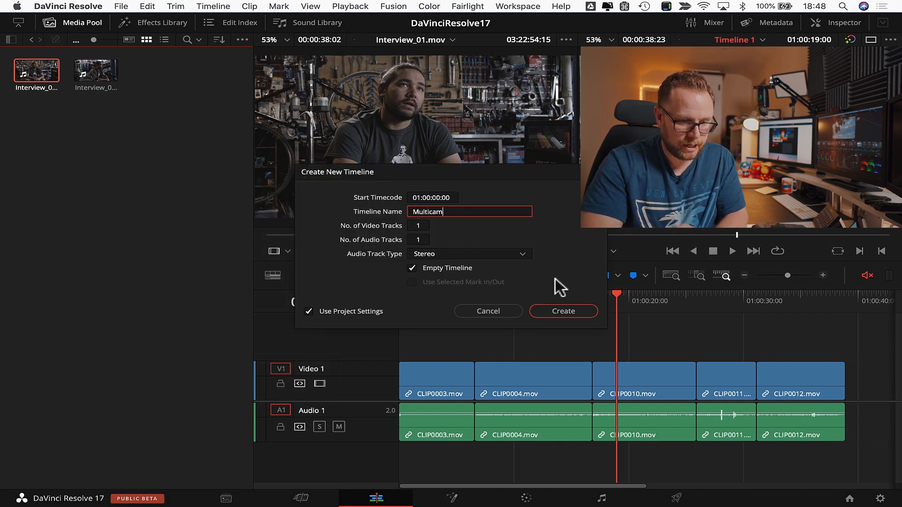
{"action": "left_click", "coordinate": [560, 310]}
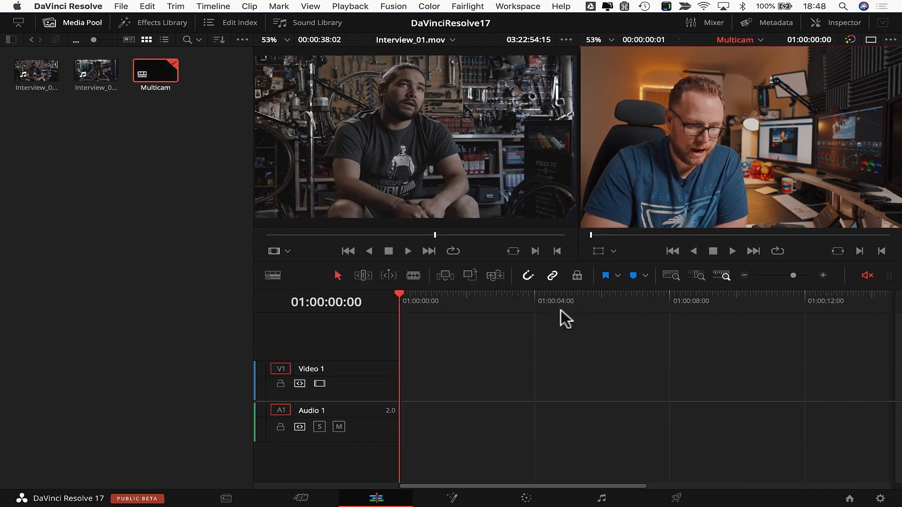
Step: Add Interview_01 to the Multicam timeline and park the playhead at 01:00:29:00
{"action": "left_click_drag", "start_coordinate": [44, 87], "coordinate": [399, 398]}
{"action": "left_click", "coordinate": [458, 328]}
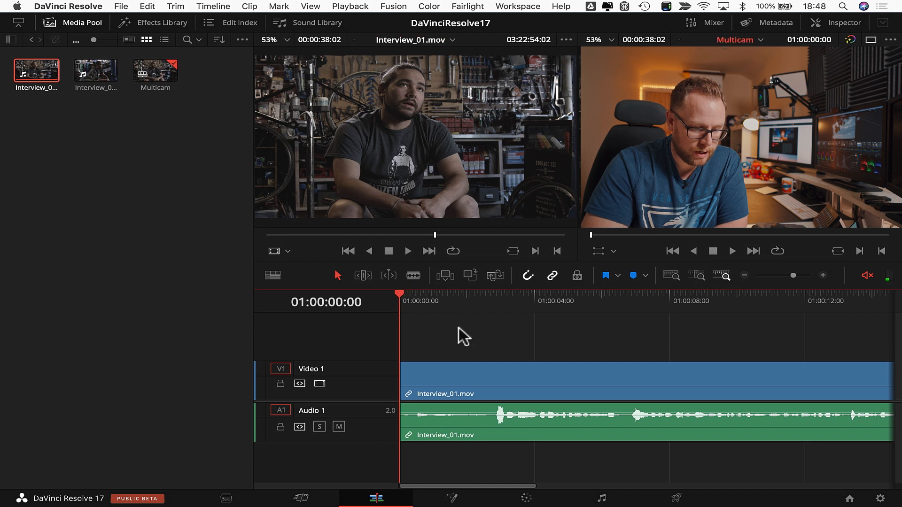
{"action": "key", "text": "shift+z"}
{"action": "left_click", "coordinate": [491, 309]}
{"action": "left_click_drag", "start_coordinate": [491, 309], "coordinate": [739, 295]}
Step: Place Interview_03 on Video 2/Audio 2 after Interview_01 and fit the timeline view
{"action": "left_click_drag", "start_coordinate": [92, 79], "coordinate": [838, 336]}
{"action": "left_click", "coordinate": [720, 332]}
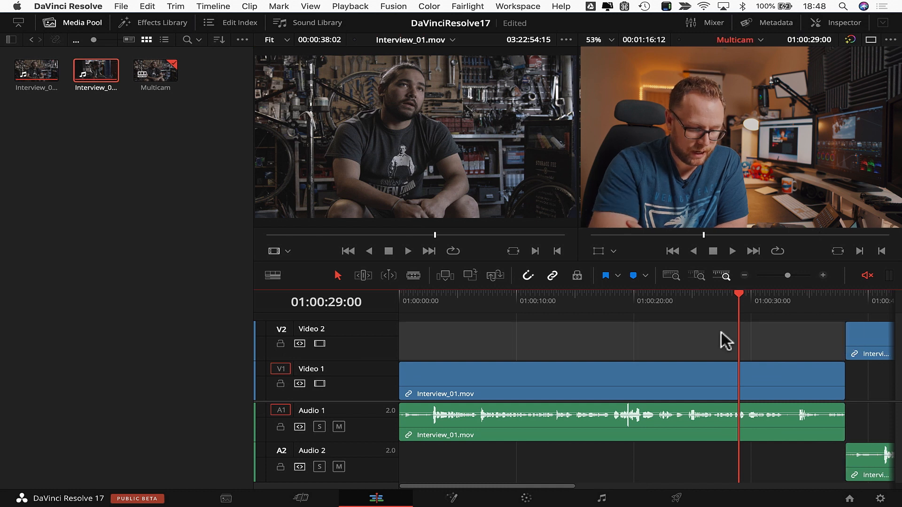
{"action": "key", "text": "shift+z"}
{"action": "key", "text": "super+s"}
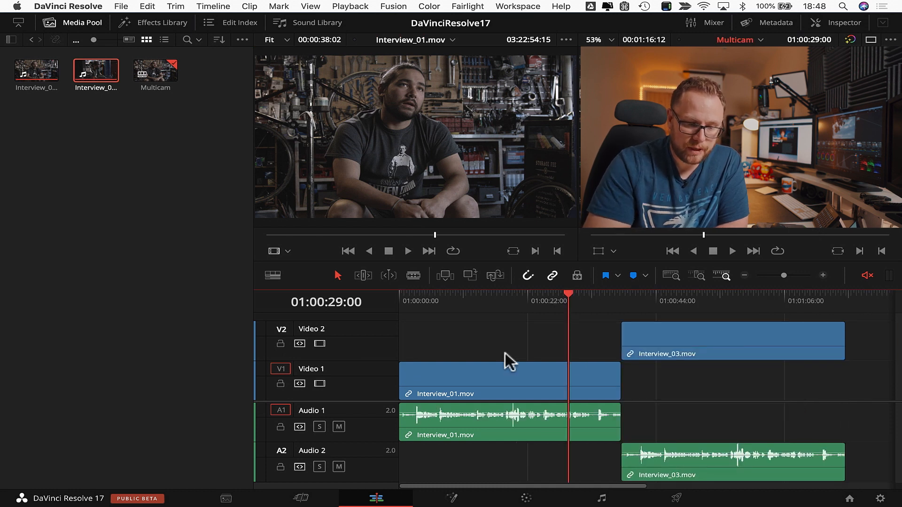
{"action": "left_click_drag", "start_coordinate": [691, 345], "coordinate": [670, 348]}
{"action": "left_click", "coordinate": [666, 392]}
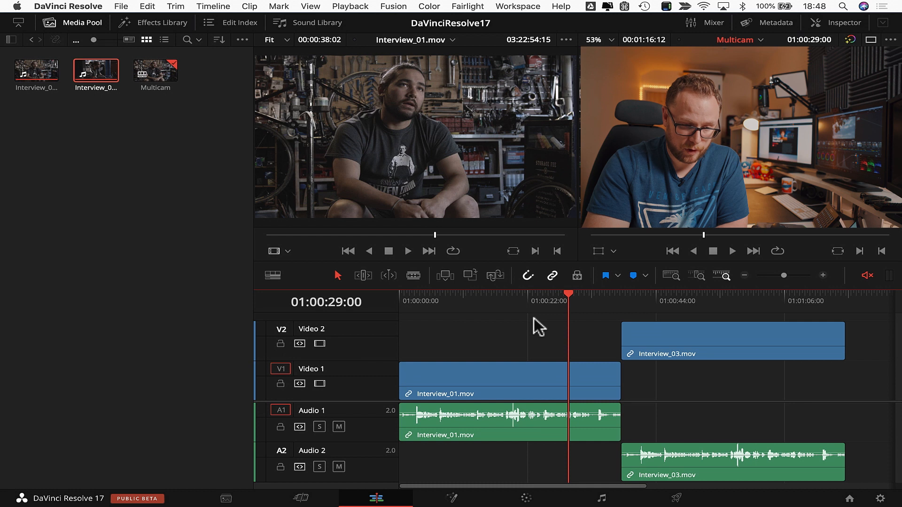
{"action": "left_click_drag", "start_coordinate": [510, 309], "coordinate": [677, 302]}
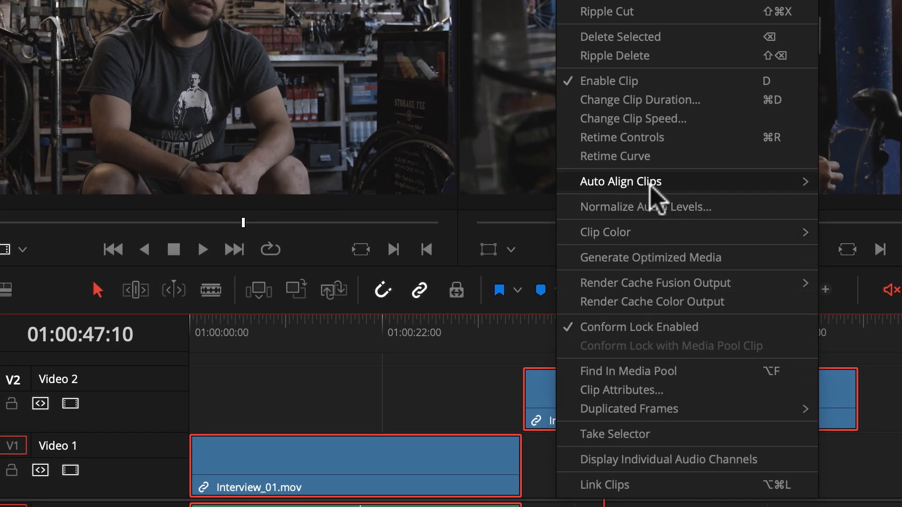
Step: Auto-align Interview_03.mov to Interview_01.mov by waveform so both start at 01:00:00:00
{"action": "mouse_move", "coordinate": [650, 187]}
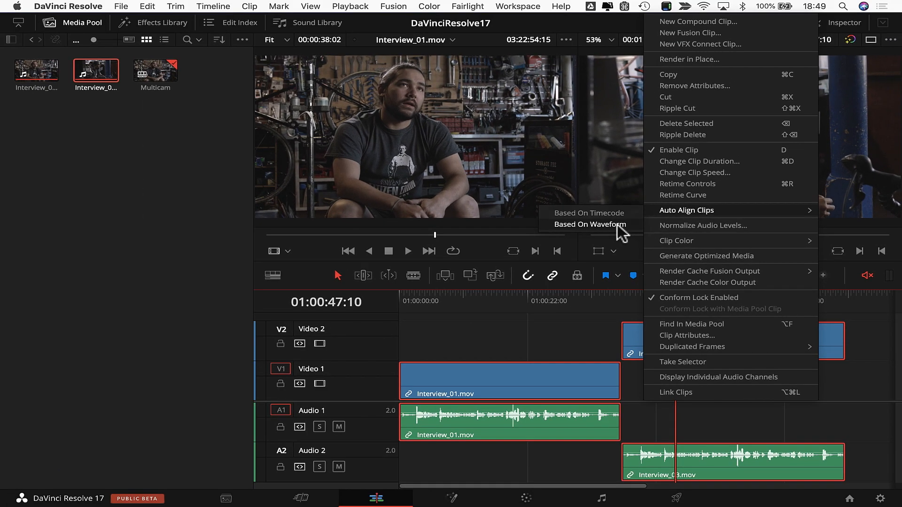
{"action": "left_click", "coordinate": [617, 224]}
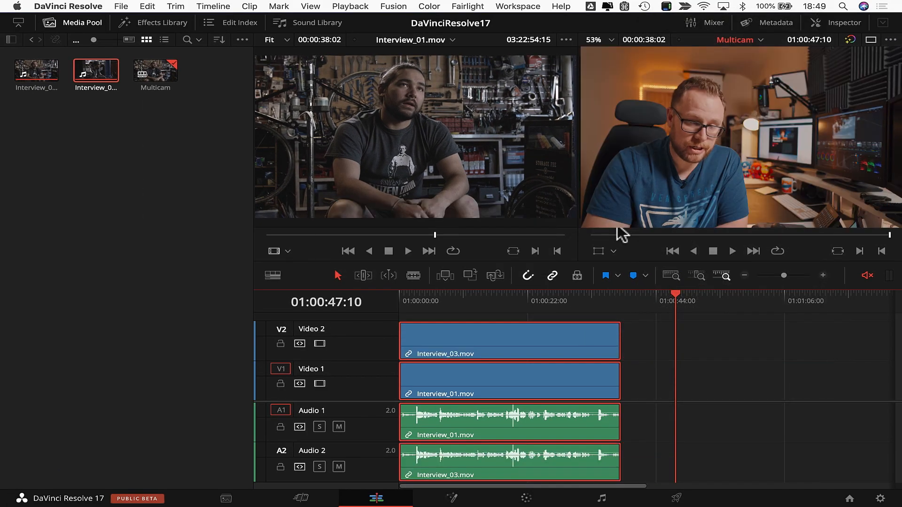